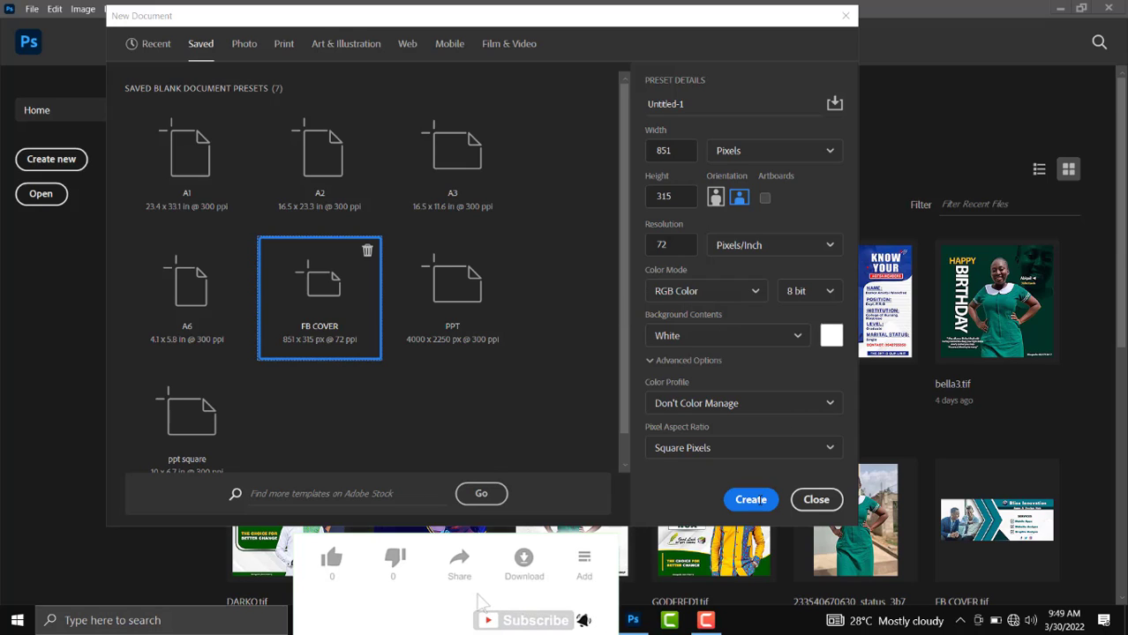
- Create the 851 × 315 px FB COVER document and draw a rectangle about 859 × 44 px across the canvas's upper edge
left_click(751, 499)
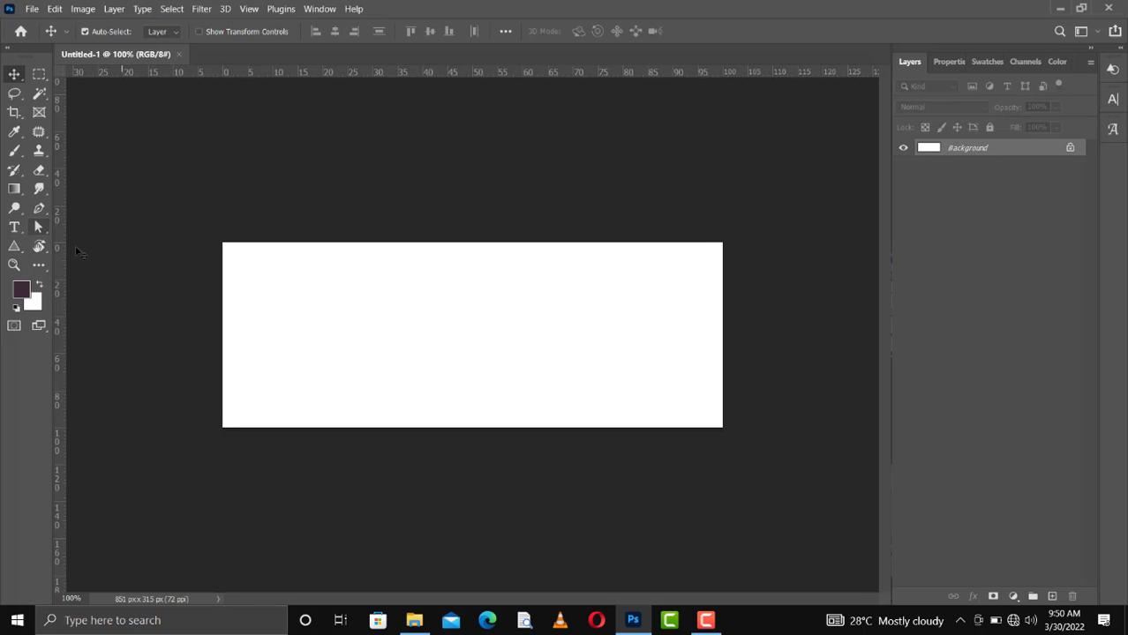
left_click(12, 247)
right_click(11, 248)
left_click(66, 250)
right_click(18, 249)
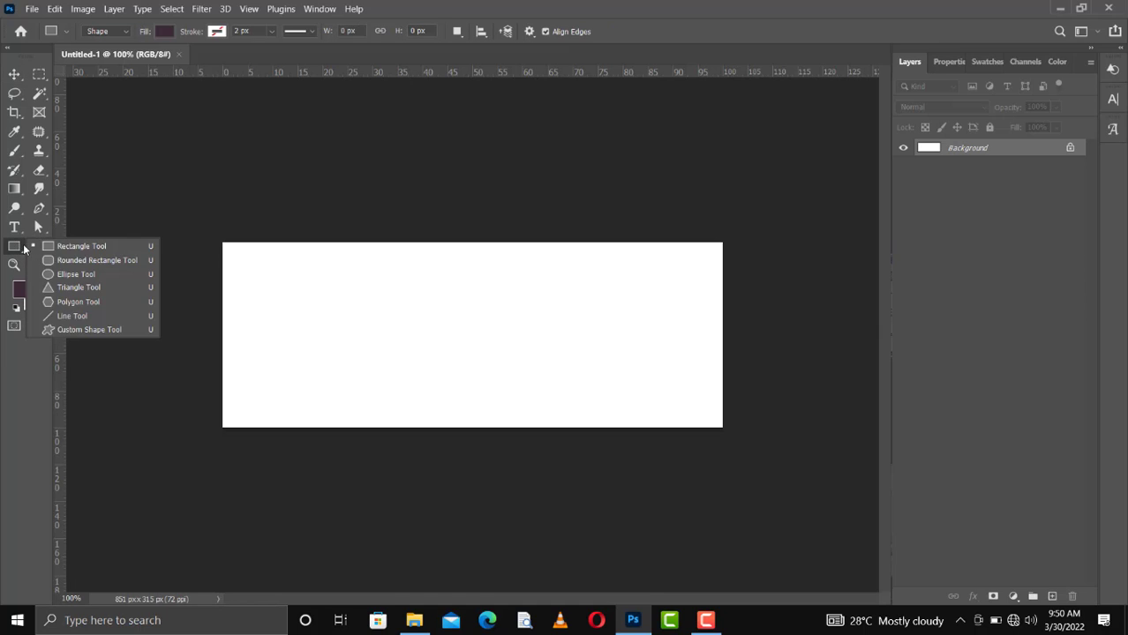
left_click(88, 248)
left_click_drag(218, 236, 722, 261)
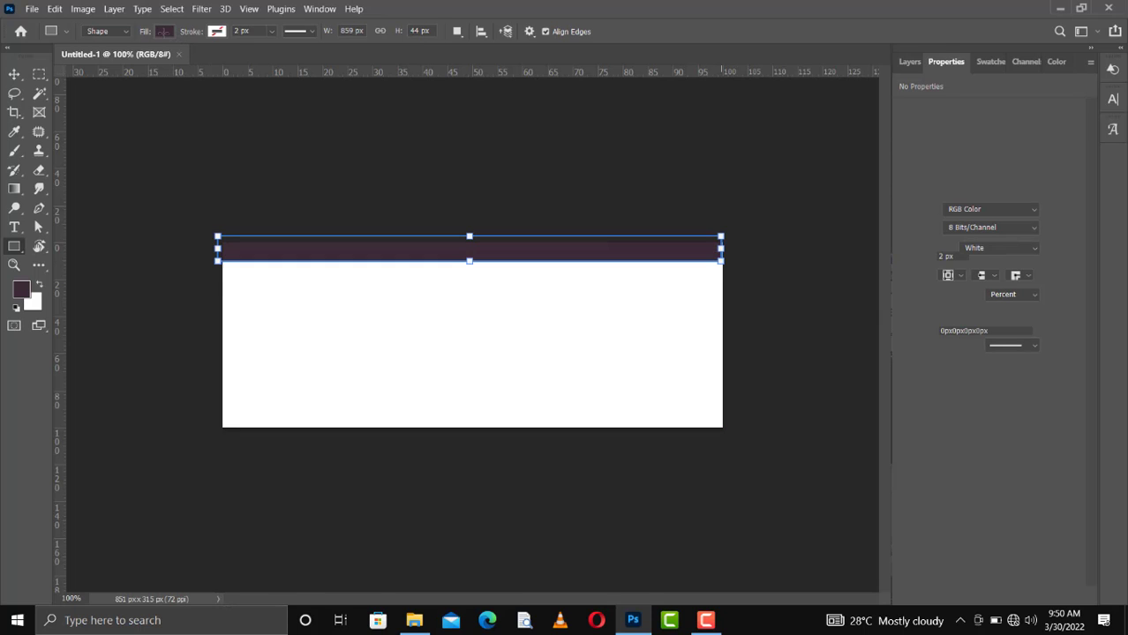
- Fill the upper strip with a vivid blue of hue 220° and shift it slightly so it reaches the canvas's right edge
left_click(164, 31)
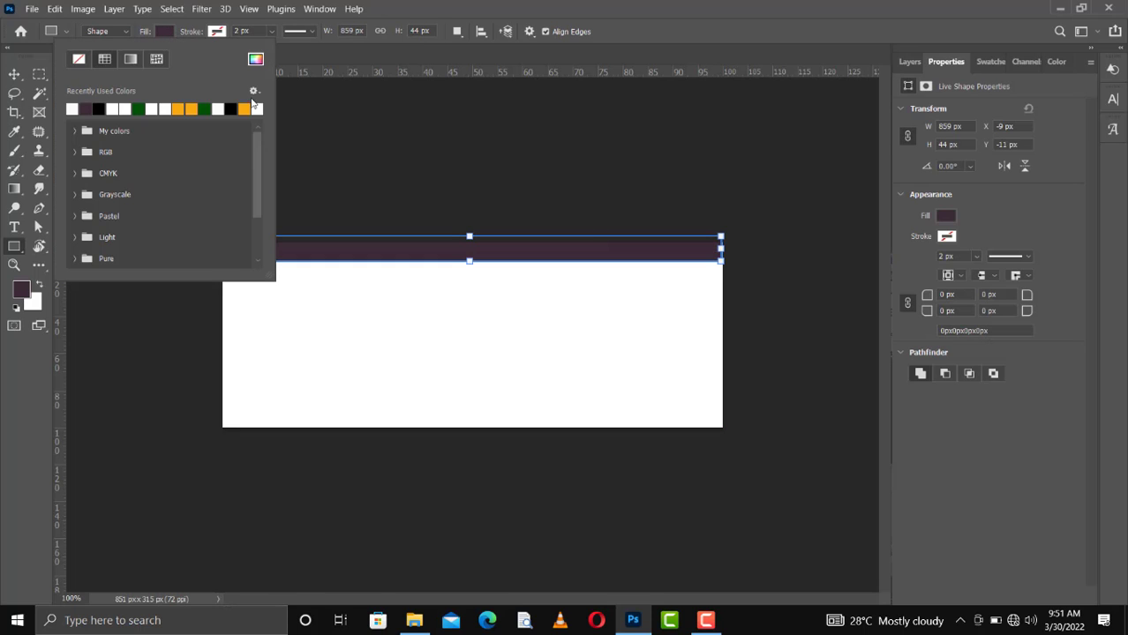
left_click(255, 59)
left_click(805, 237)
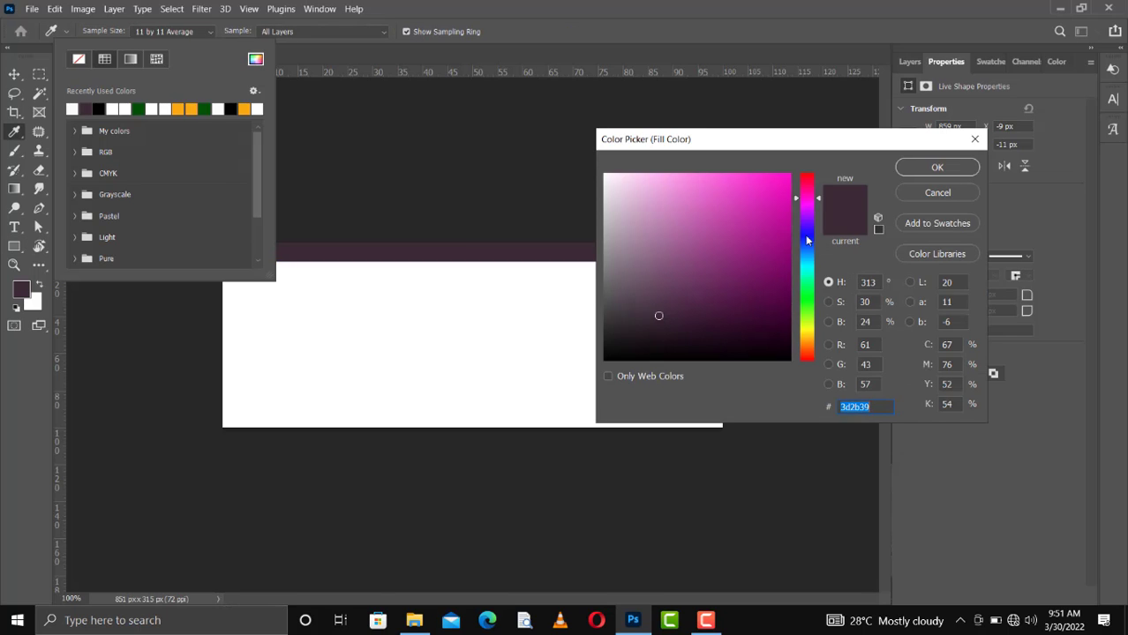
left_click(807, 247)
left_click(786, 225)
left_click(787, 205)
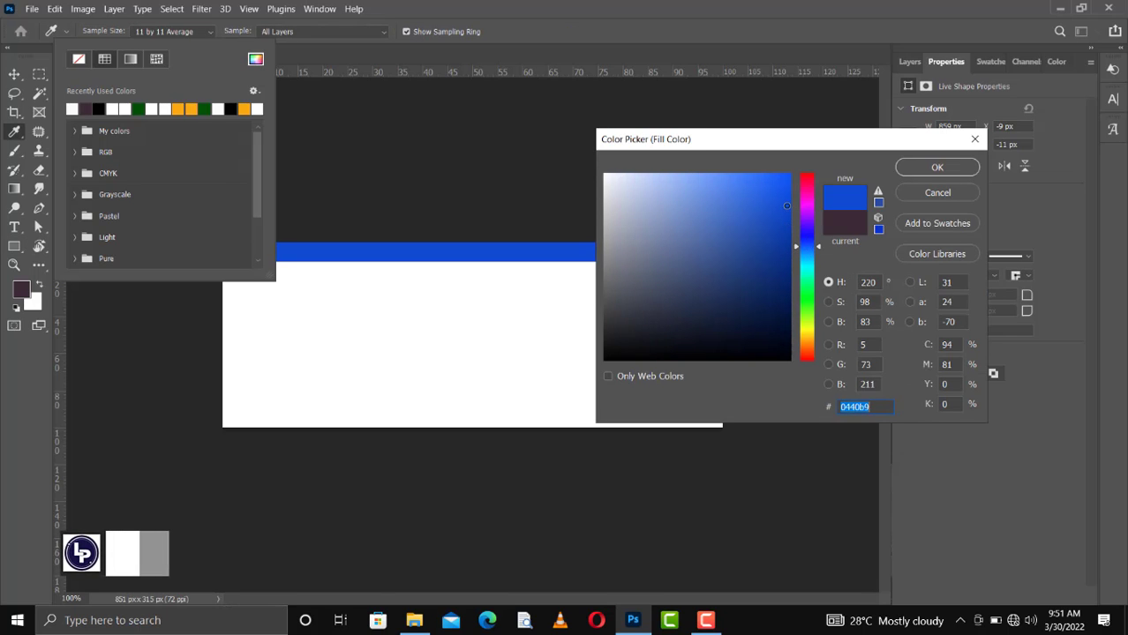
left_click(937, 167)
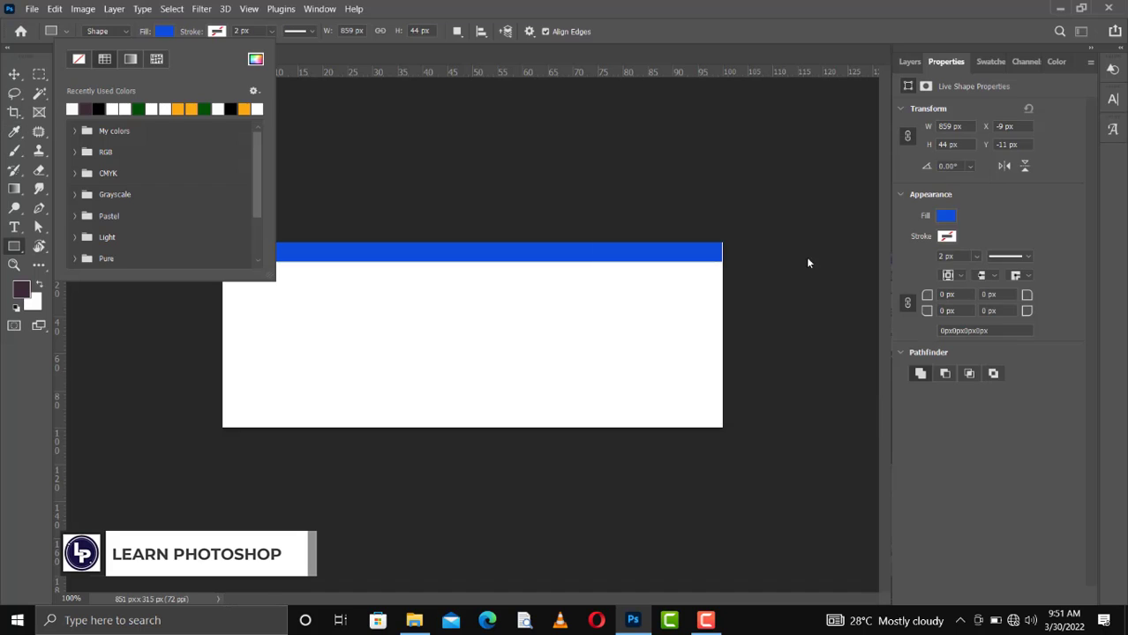
left_click(14, 74)
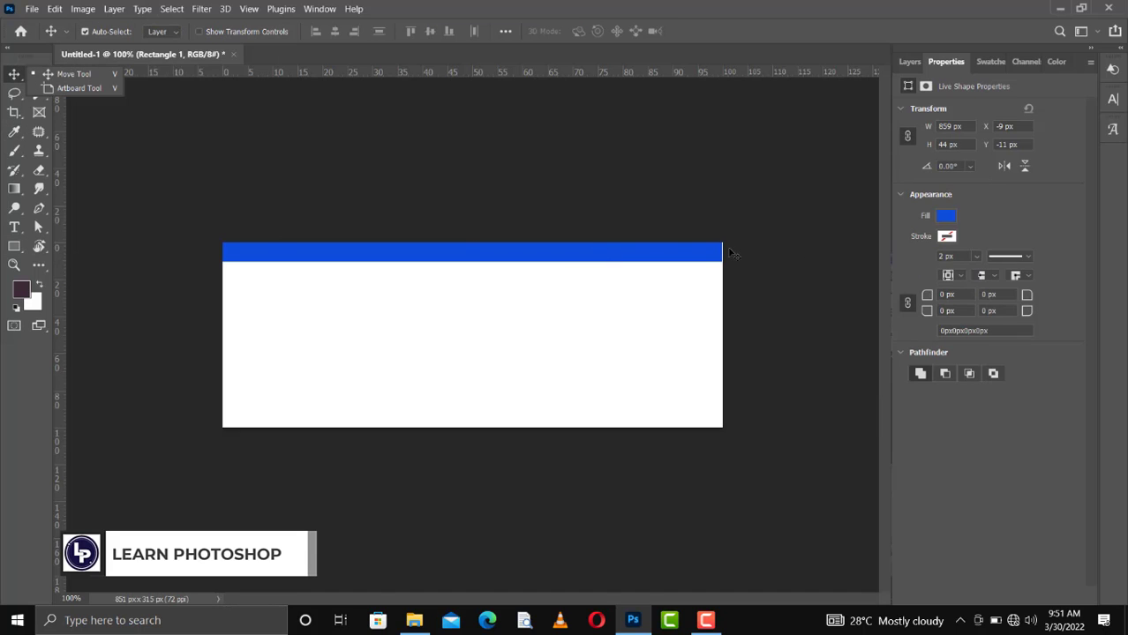
left_click(709, 258)
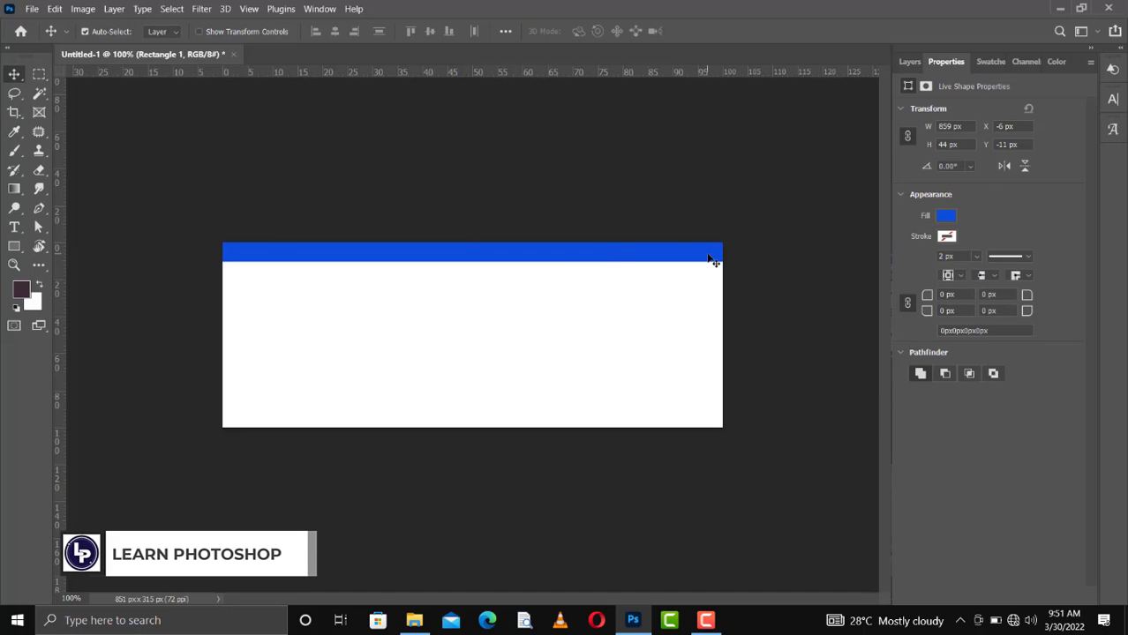
- Duplicate the blue strip and place the copy along the canvas's lower edge
left_click(909, 61)
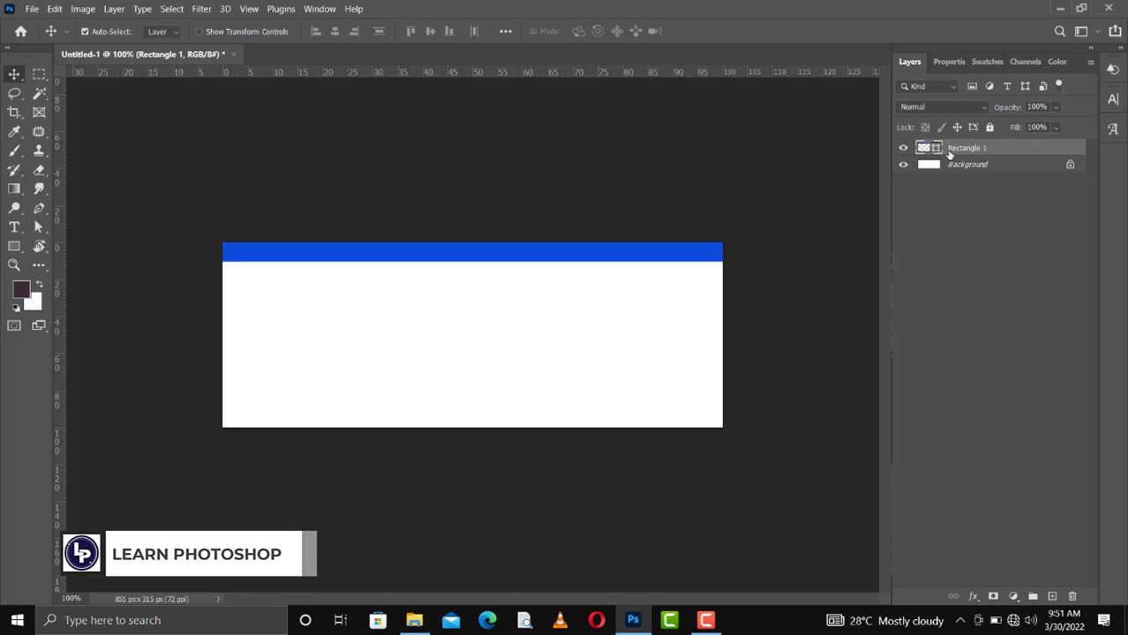
key("ctrl+j")
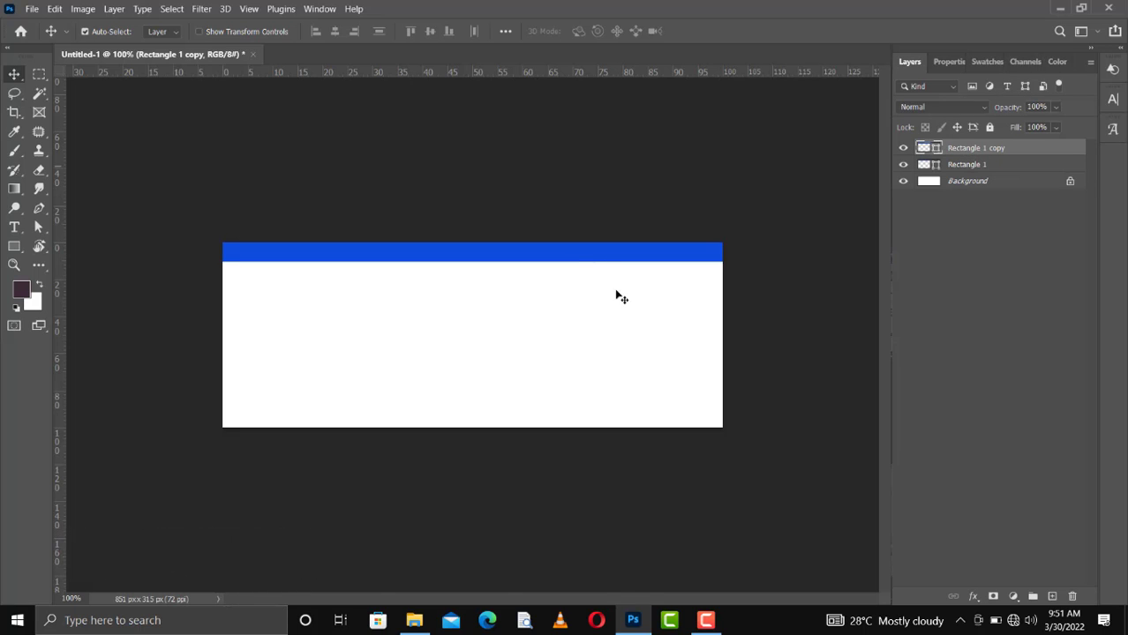
left_click_drag(570, 256, 565, 429)
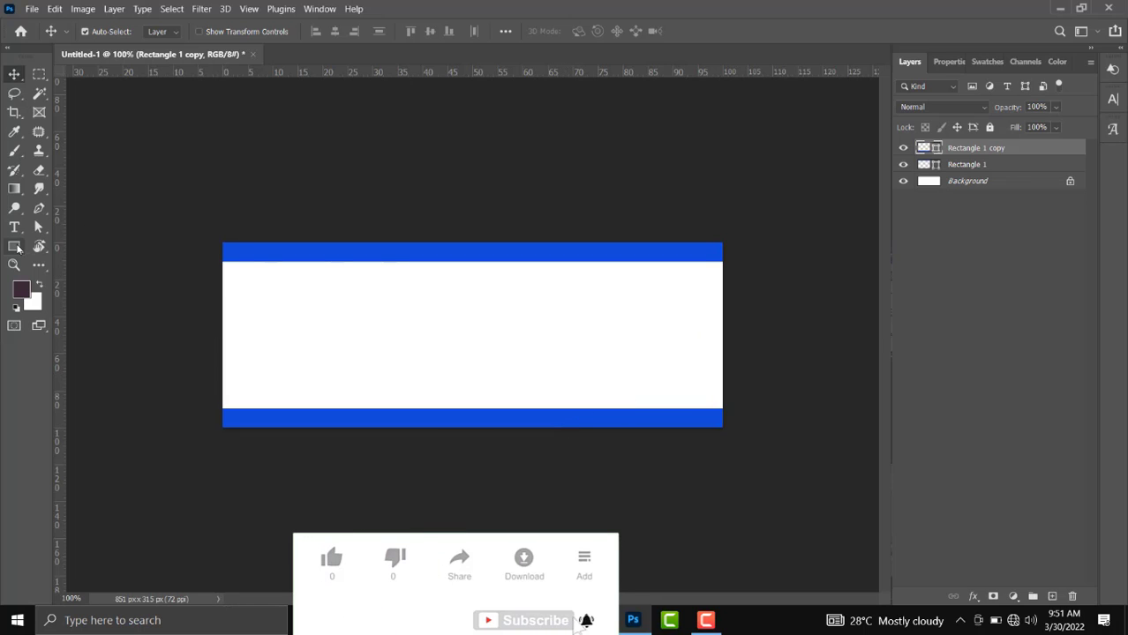
- Draw a blue rectangle about 319 px wide between the two strips, starting just beyond the canvas's left edge
left_click_drag(14, 246, 82, 255)
left_click(82, 250)
right_click(15, 248)
left_click(71, 249)
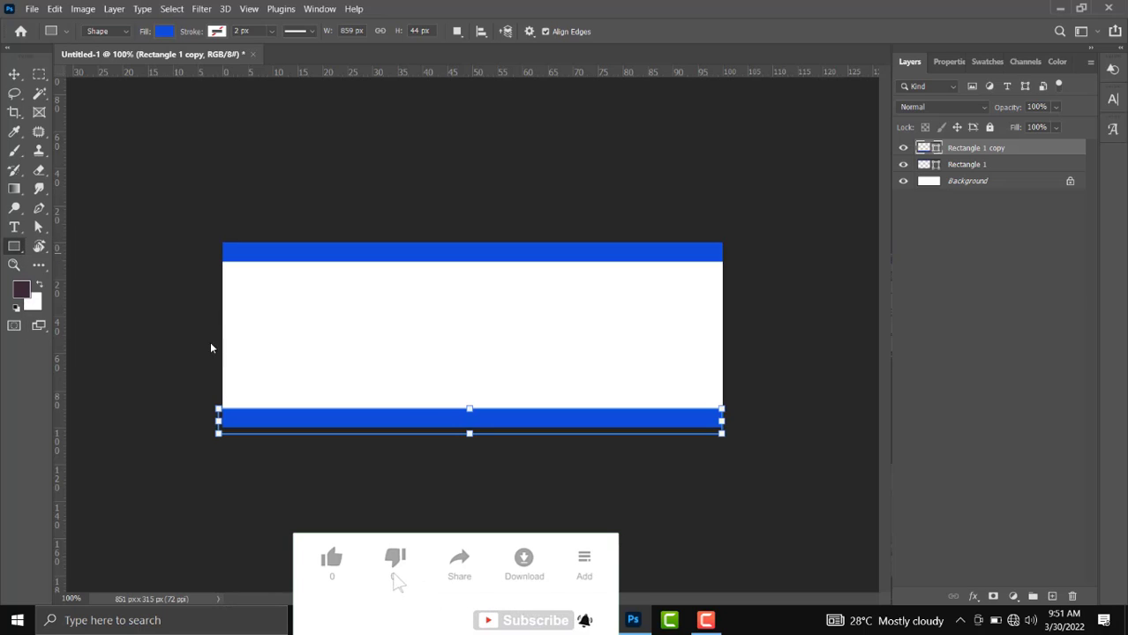
left_click_drag(219, 293, 405, 382)
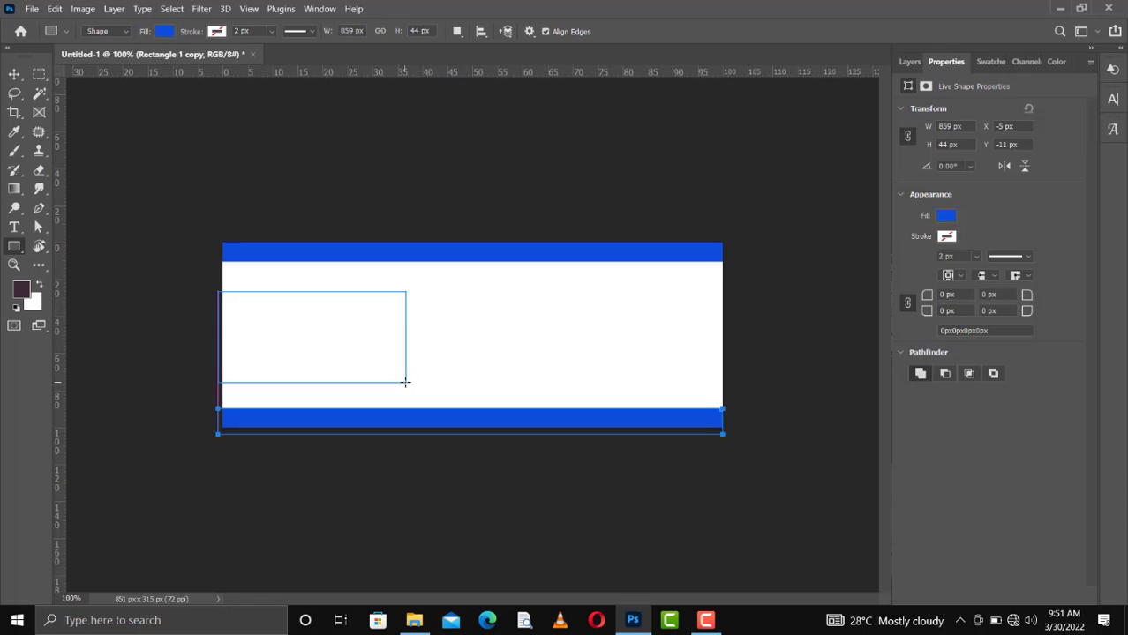
- Transform the large blue rectangle to about 319 × 171 px, extending its upper edge towards the upper strip
left_click(15, 75)
left_click_drag(314, 347, 311, 388)
key("ctrl+t")
left_click_drag(371, 346, 374, 349)
key("Return")
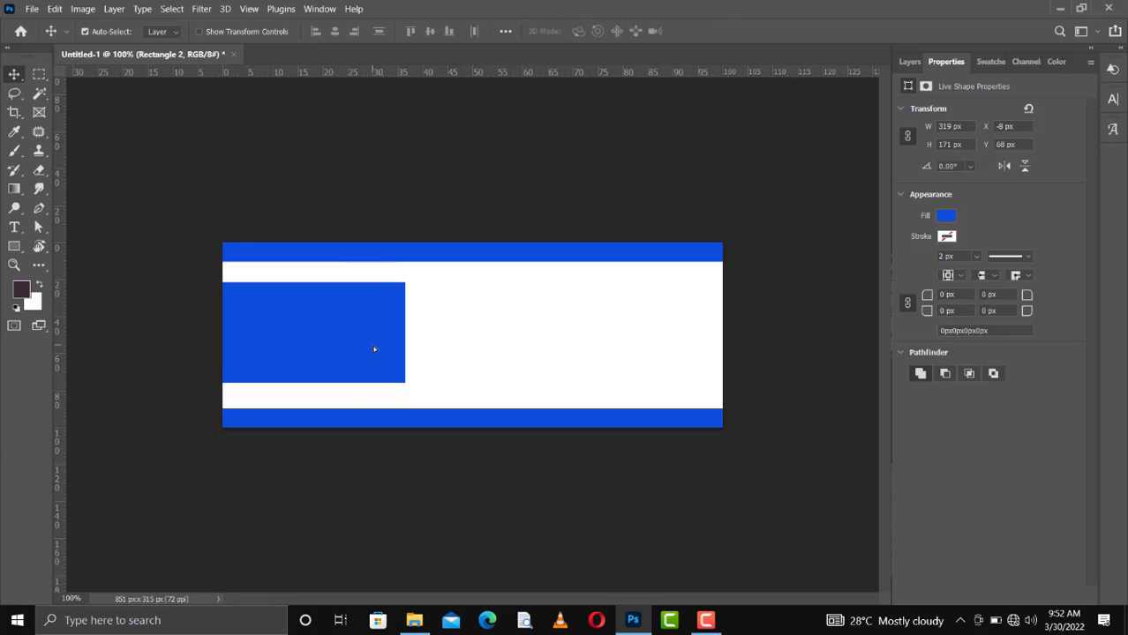
- Distribute the large rectangle and both strips evenly in the vertical direction, then deselect them
left_click(915, 63)
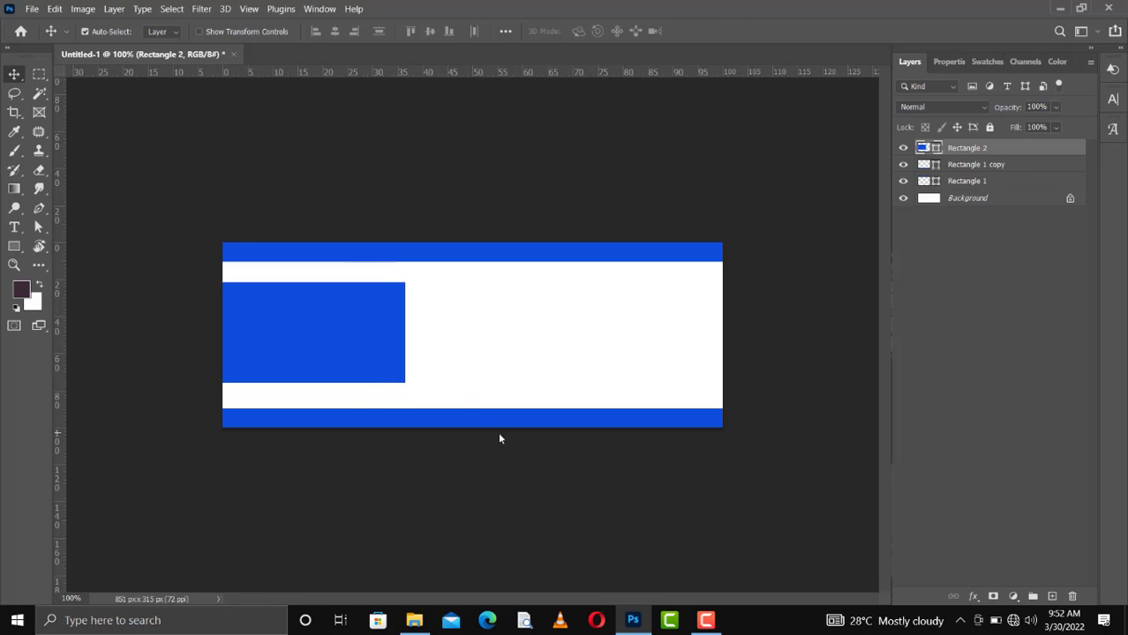
left_click(968, 166, "shift")
left_click(968, 183, "shift")
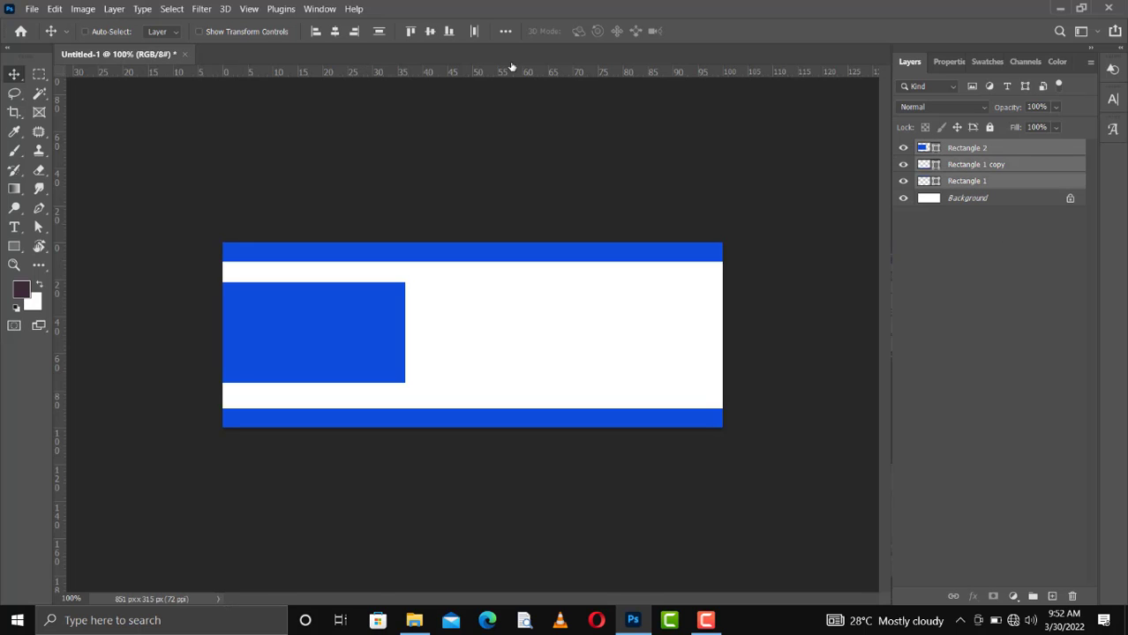
left_click(380, 33)
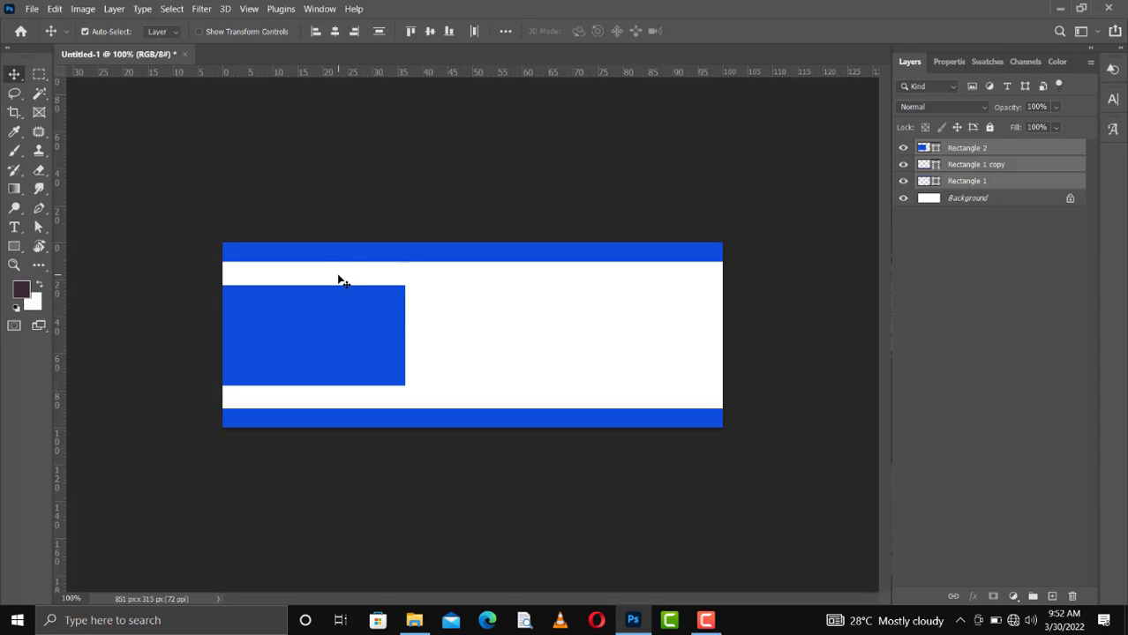
left_click(424, 335)
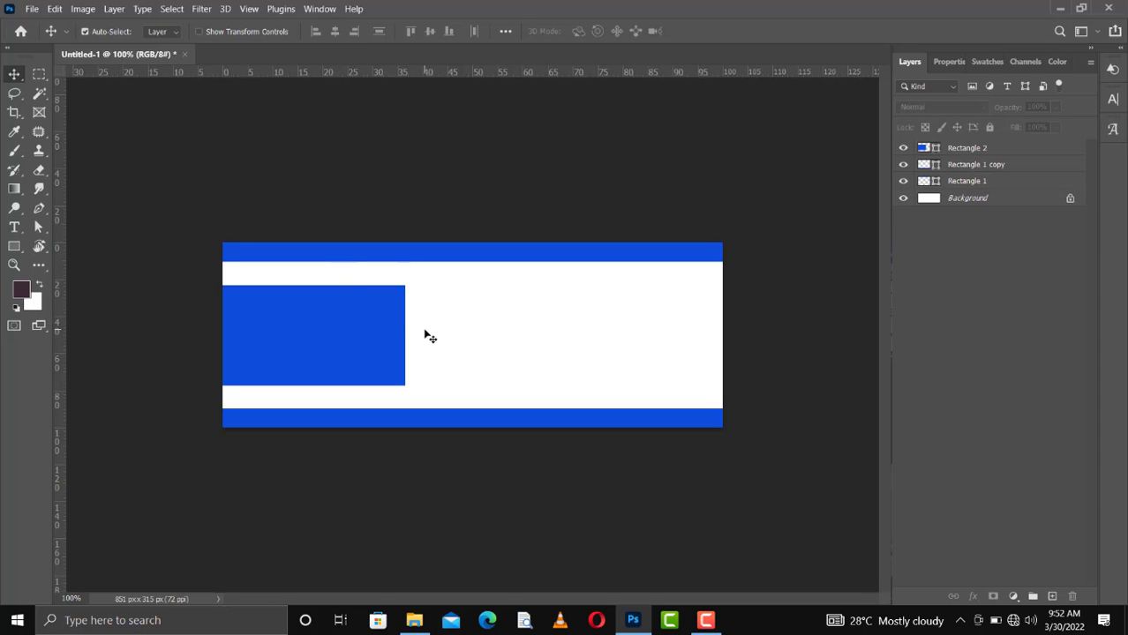
- Add anchor points on the large rectangle's upper and lower edges, using a vertical guide at about 25% of the canvas width
left_click(372, 304)
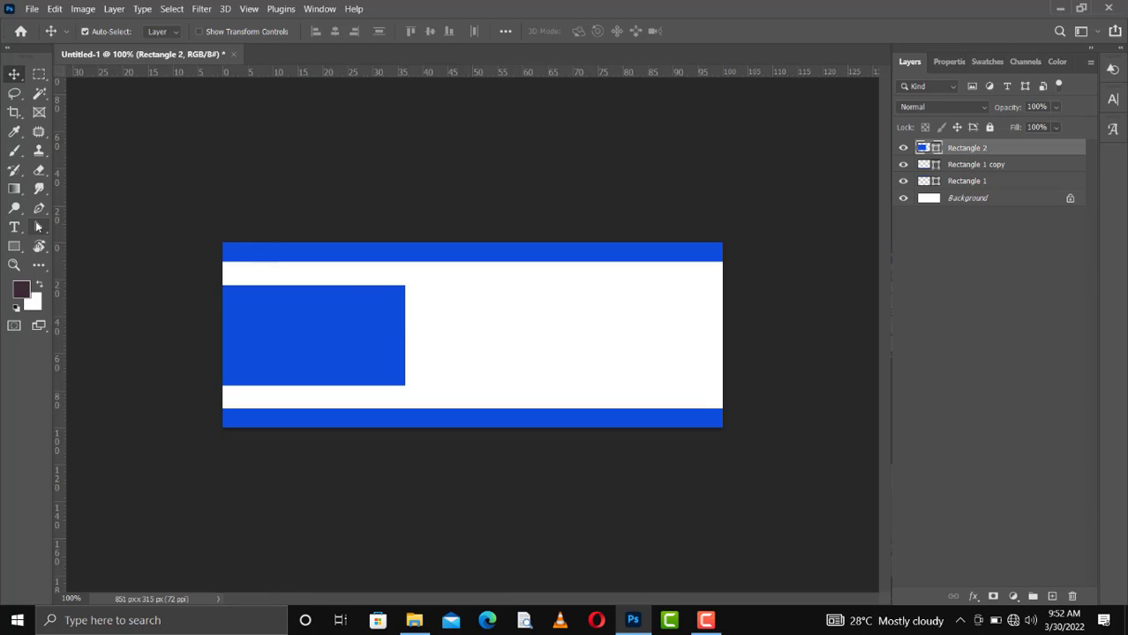
key("p")
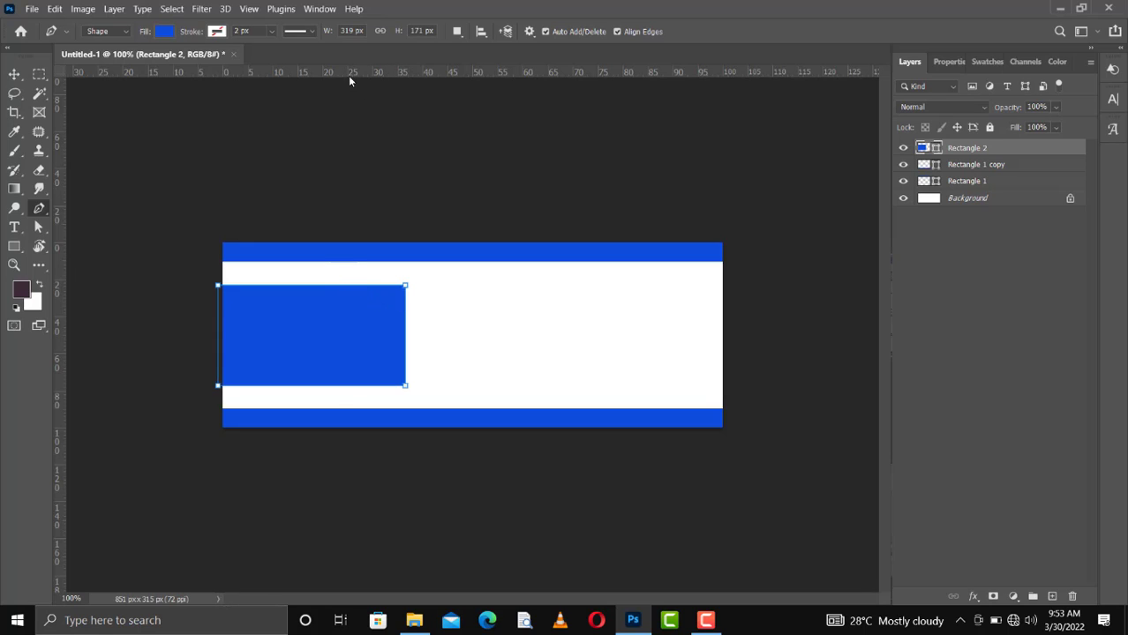
left_click(347, 287)
left_click_drag(58, 318, 349, 358)
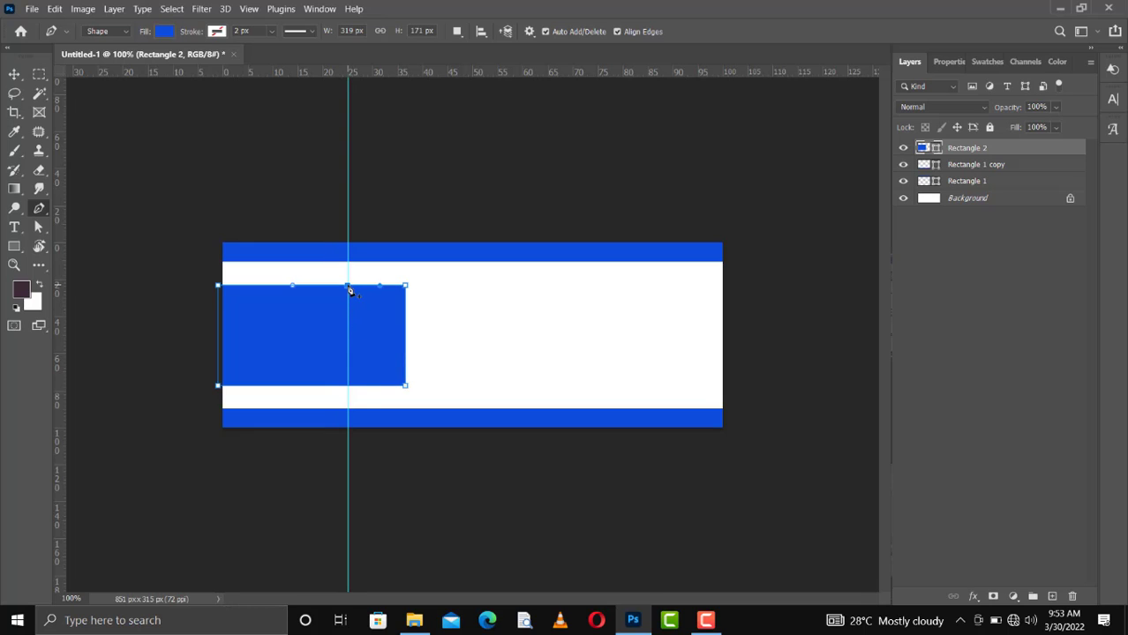
left_click(348, 388)
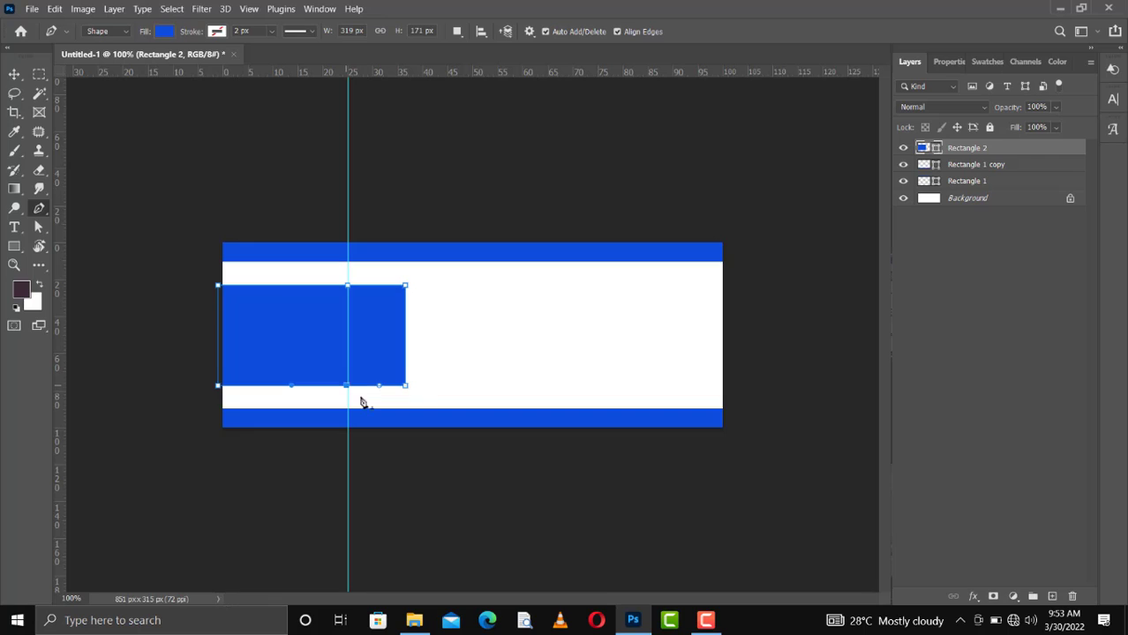
- Delete the large rectangle's two right corner anchor points to round off its end, undoing any stray extra point
left_click(409, 390)
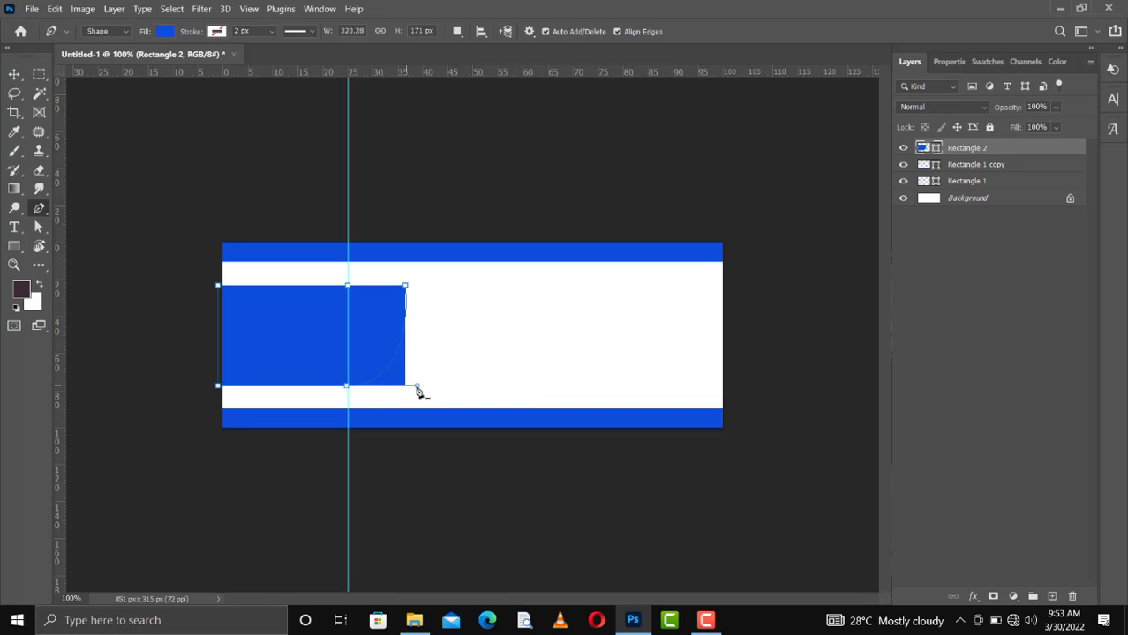
left_click(406, 288)
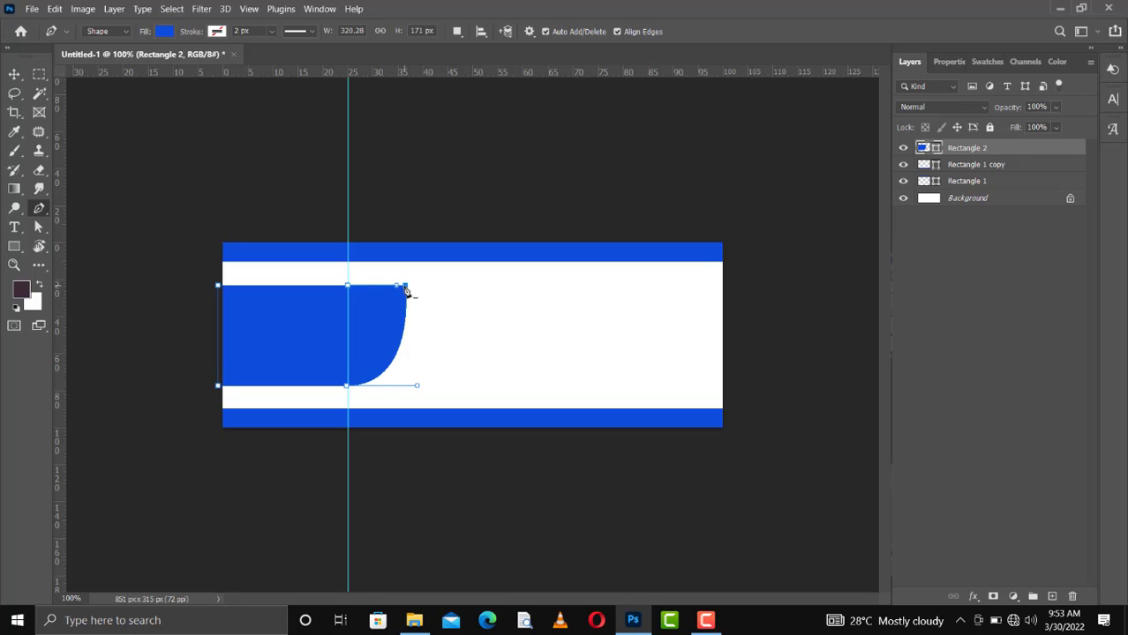
left_click(406, 288)
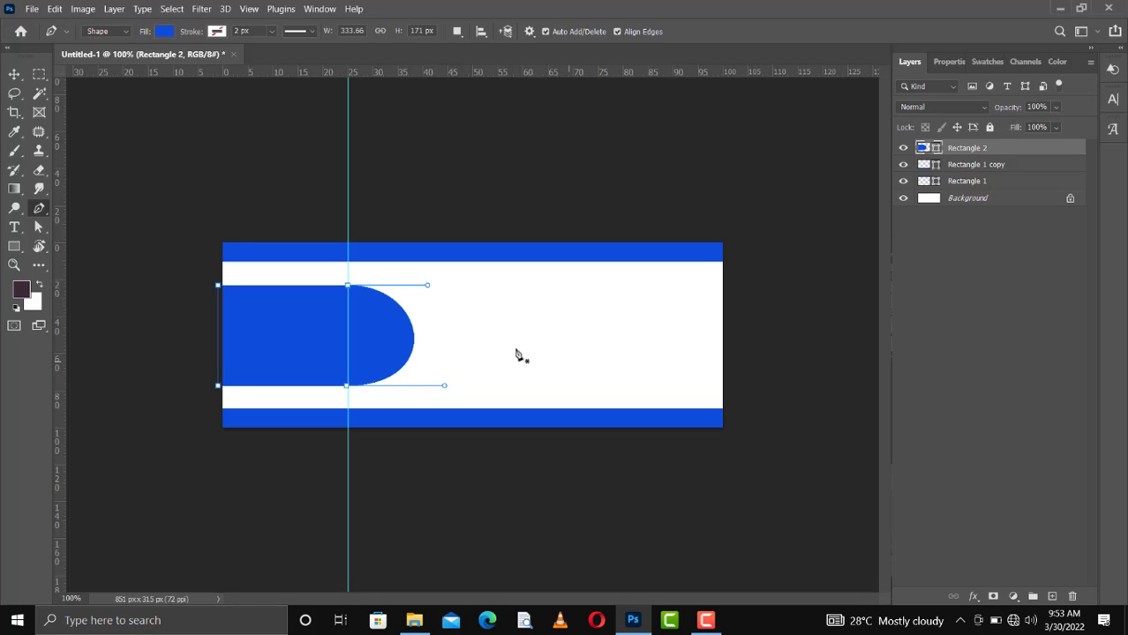
left_click(376, 383)
key("ctrl+z")
- Move the vertical guide to about 30% of the canvas width and shift the rounded shape's upper and lower curve anchors towards it
left_click_drag(348, 287, 349, 287)
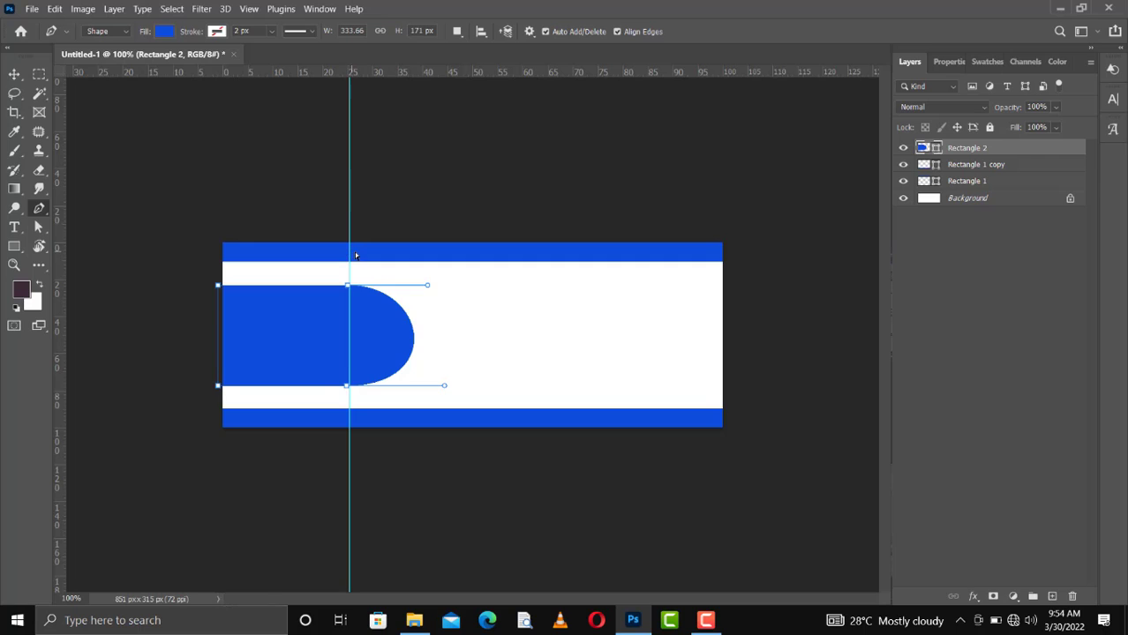
key("Escape")
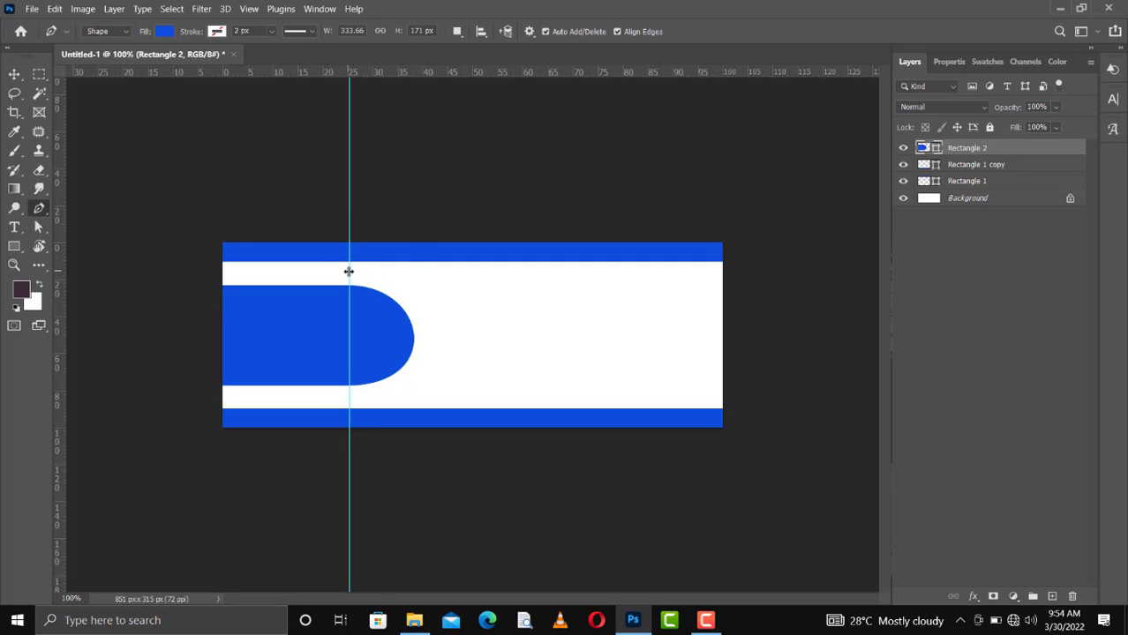
left_click_drag(348, 271, 373, 270)
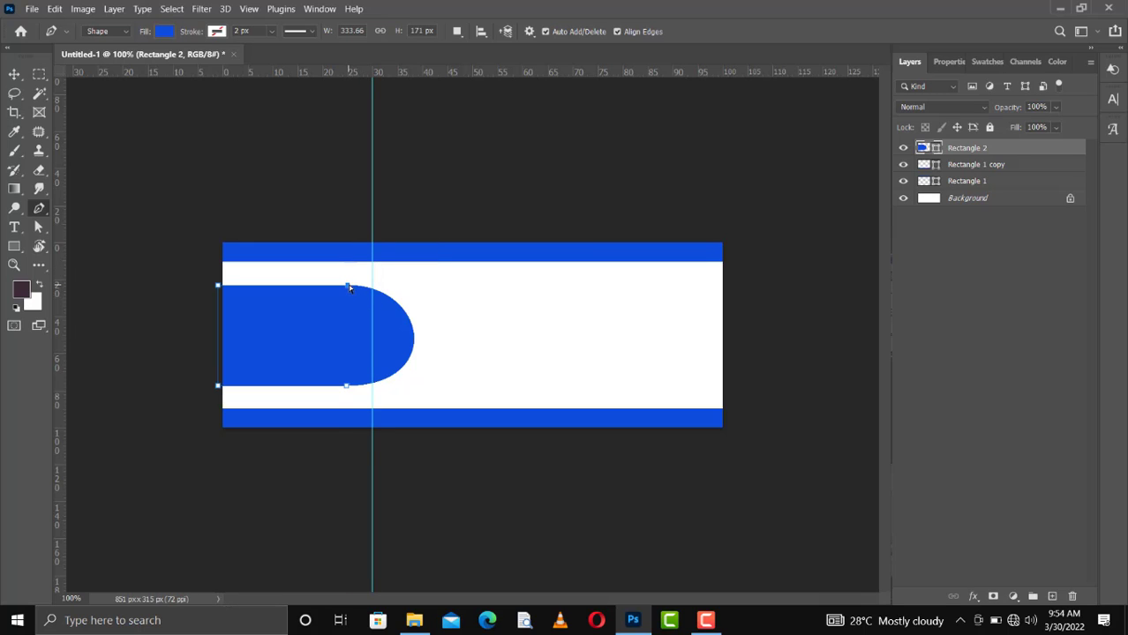
left_click(349, 287, "ctrl")
left_click_drag(359, 288, 372, 287)
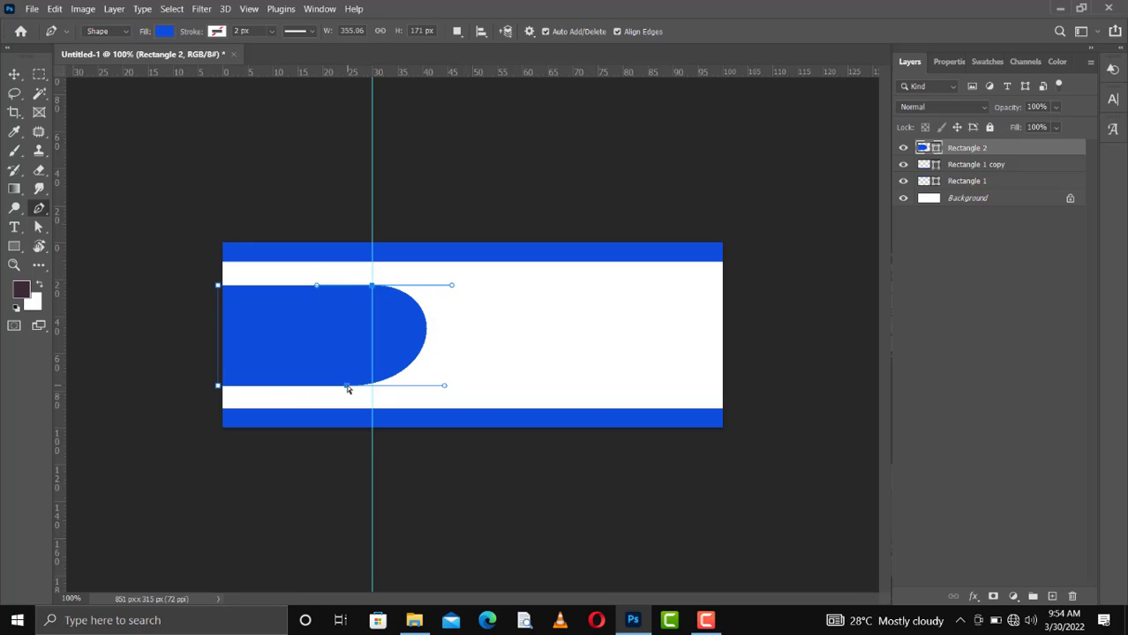
left_click_drag(347, 388, 372, 387)
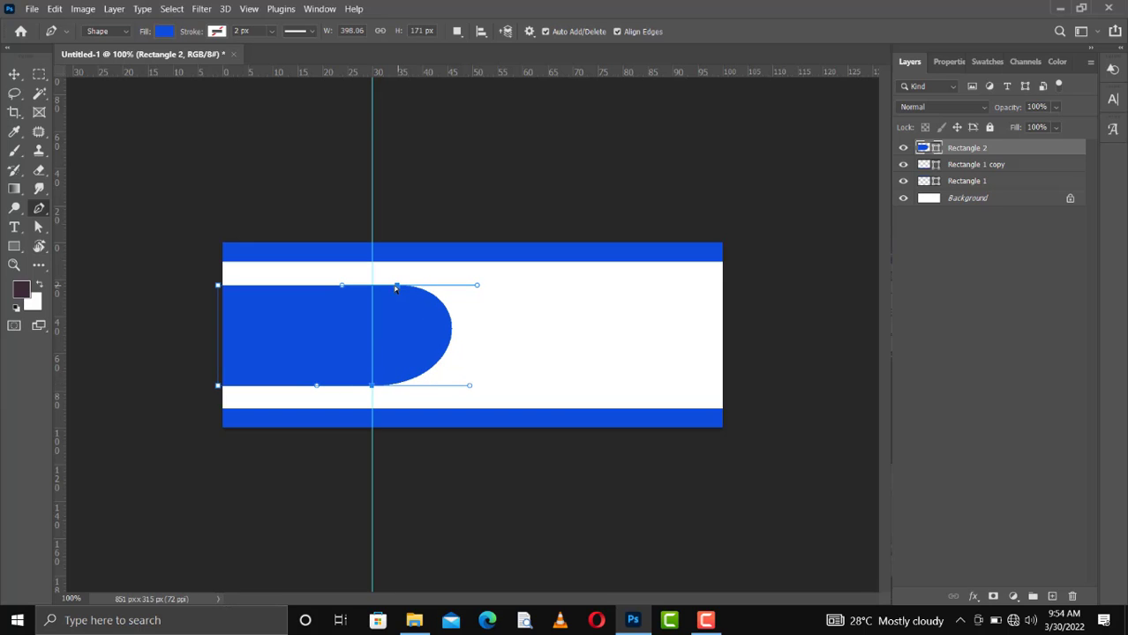
- Realign the rounded shape's upper anchor with the guide above the lower anchor, and clear the guide from the canvas
mouse_move(391, 287)
left_mouse_down()
mouse_move(381, 285)
mouse_move(397, 288)
left_mouse_up()
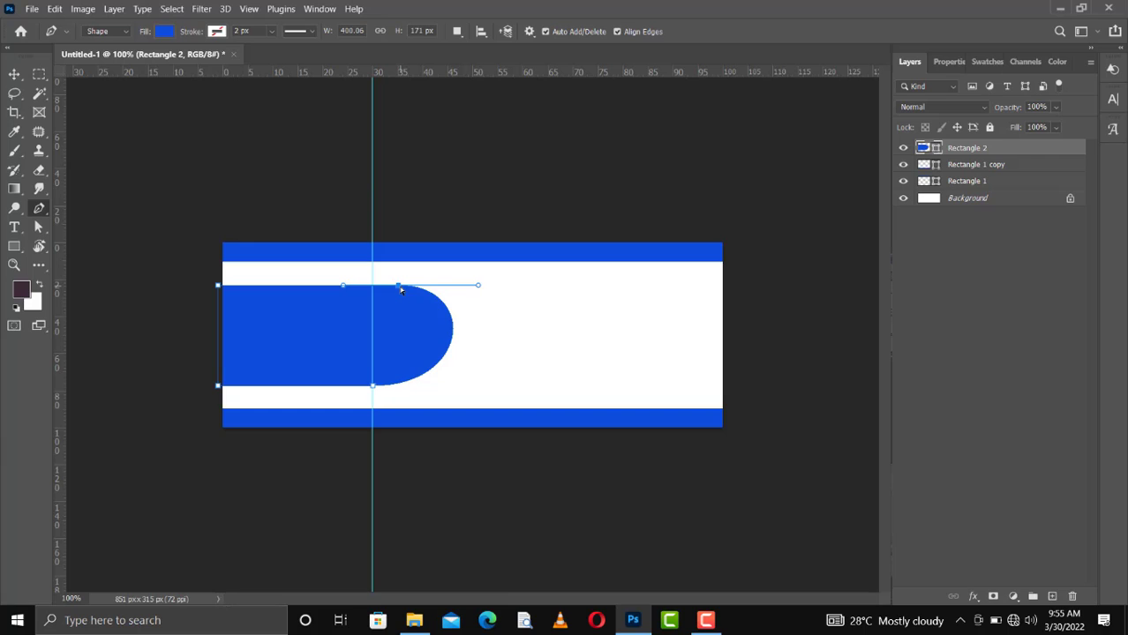
left_click_drag(401, 290, 374, 287)
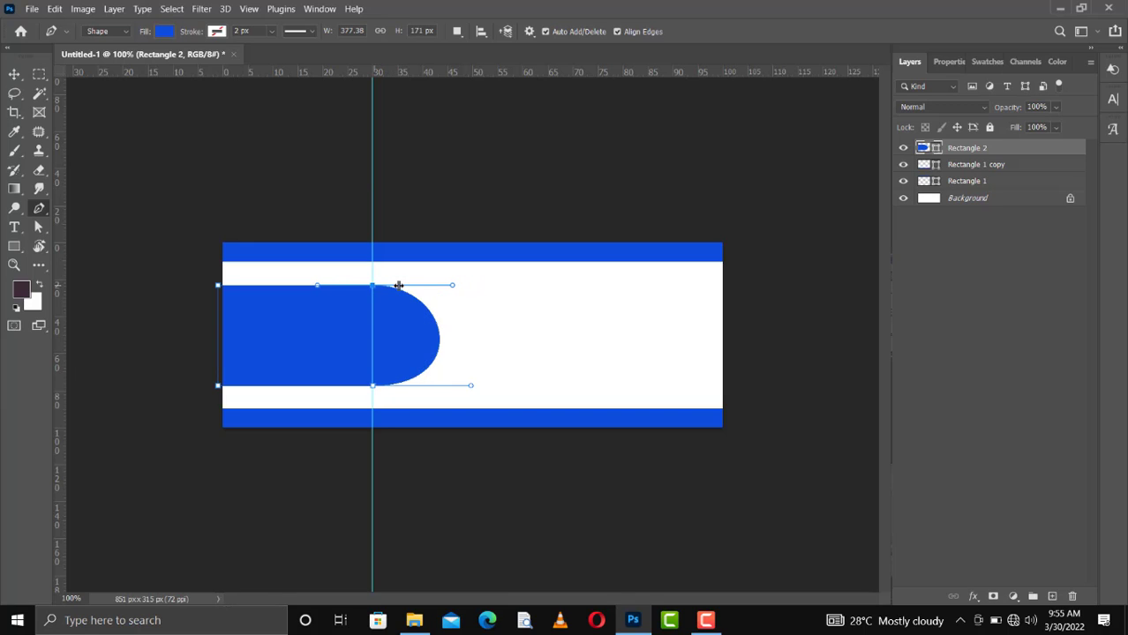
left_click(471, 385)
key("ctrl+z")
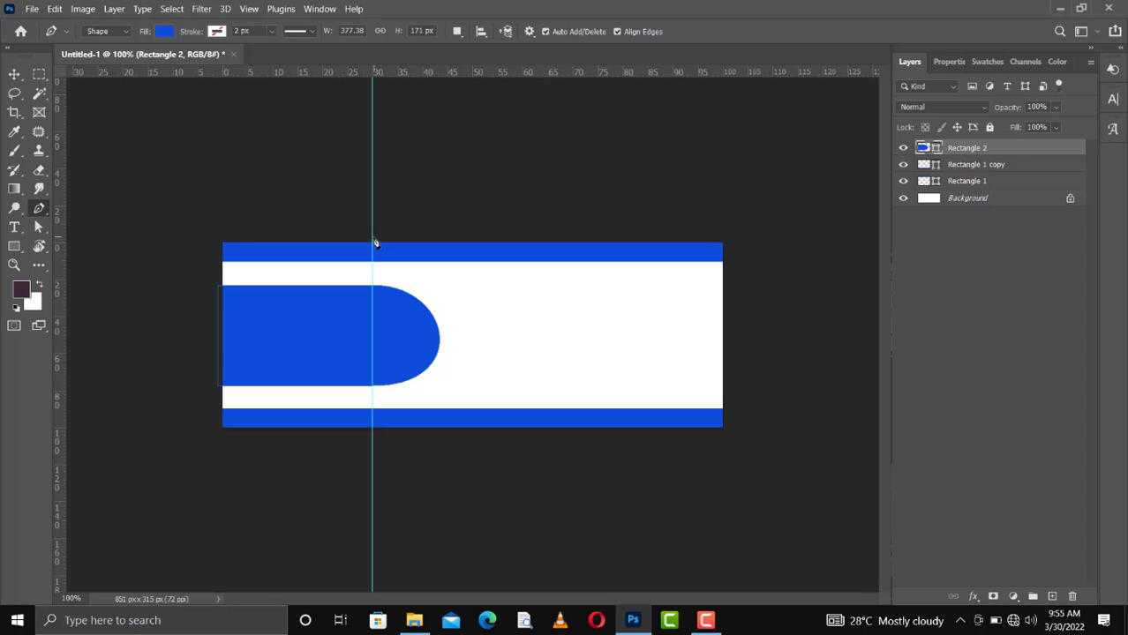
key("ctrl+z")
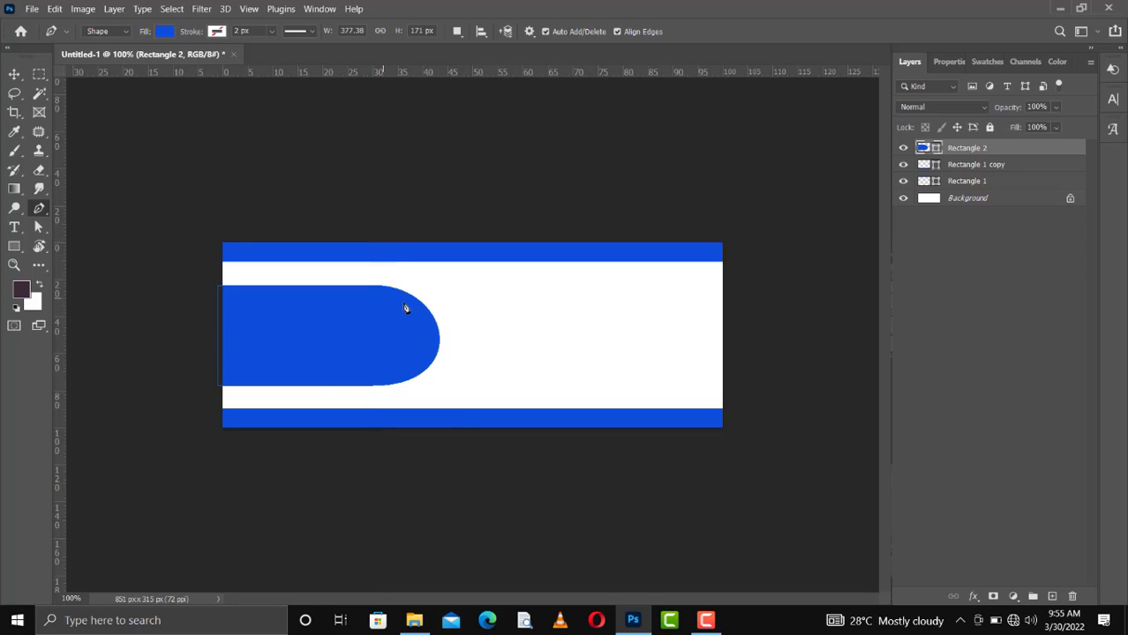
- Draw an ellipse of about 148 × 147 px inside the blue shape's rounded end and fill it with black
right_click(12, 248)
left_click(71, 248)
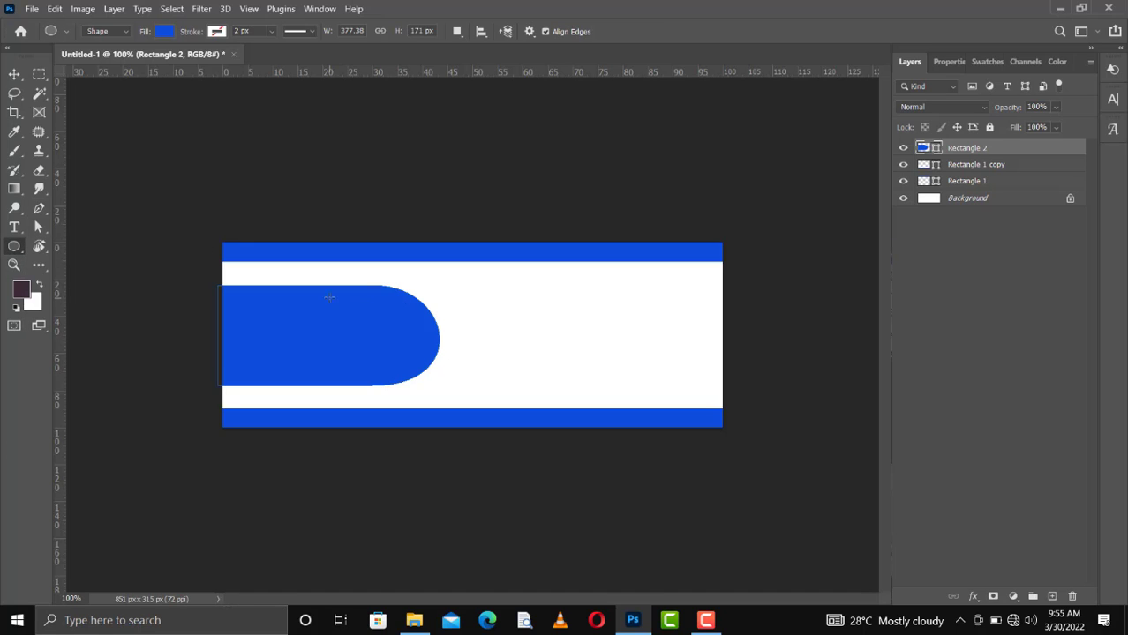
left_click_drag(329, 298, 414, 382)
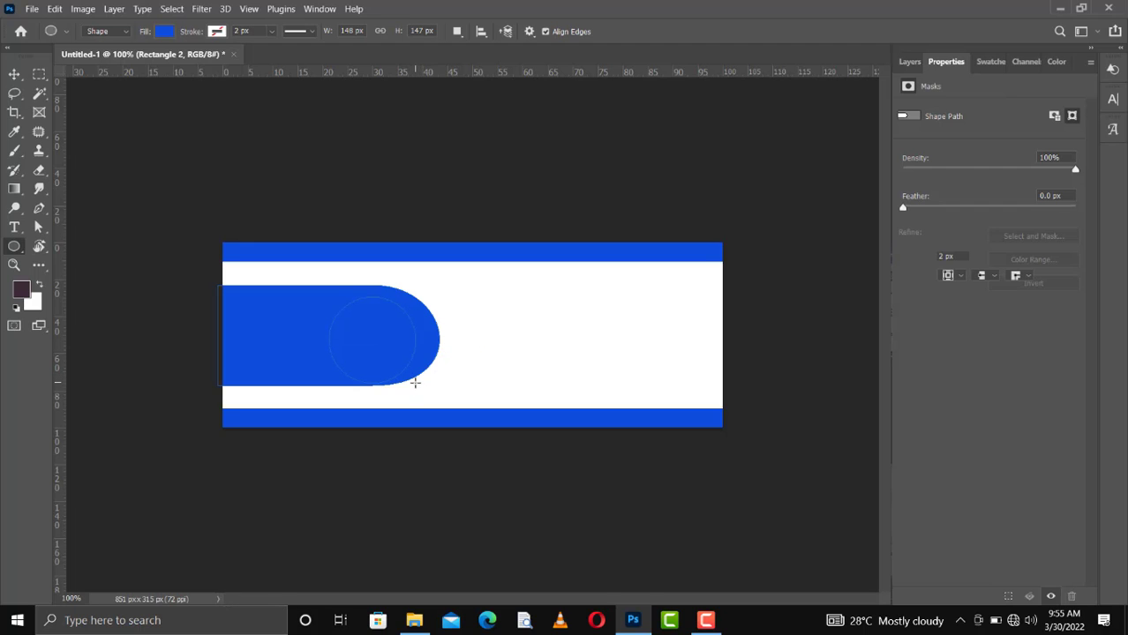
left_click(163, 32)
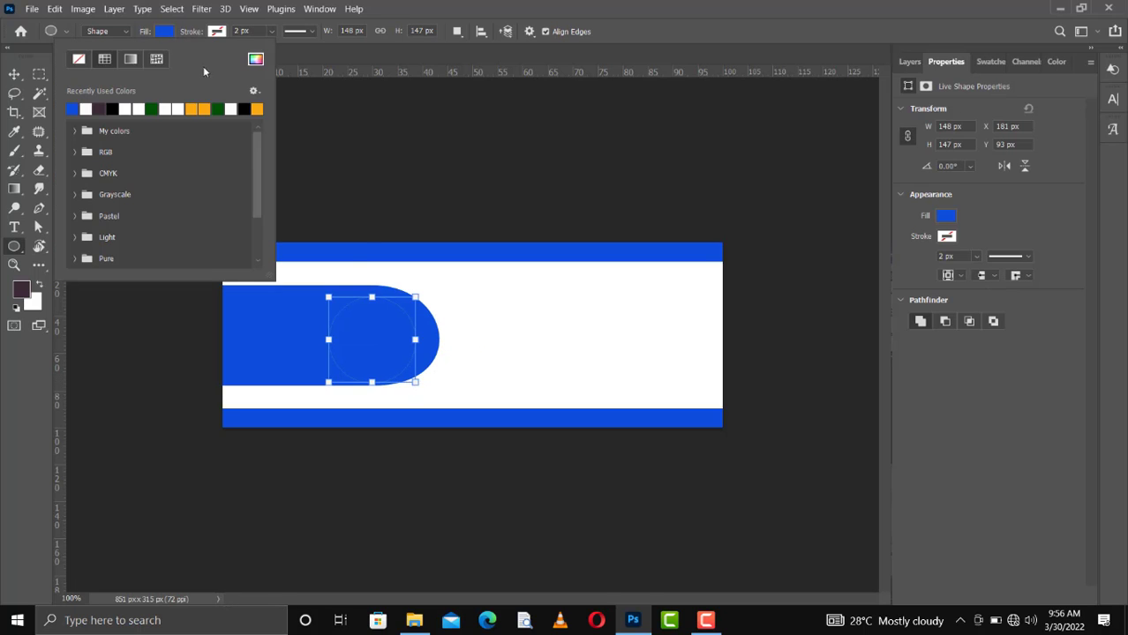
left_click(245, 108)
key("Return")
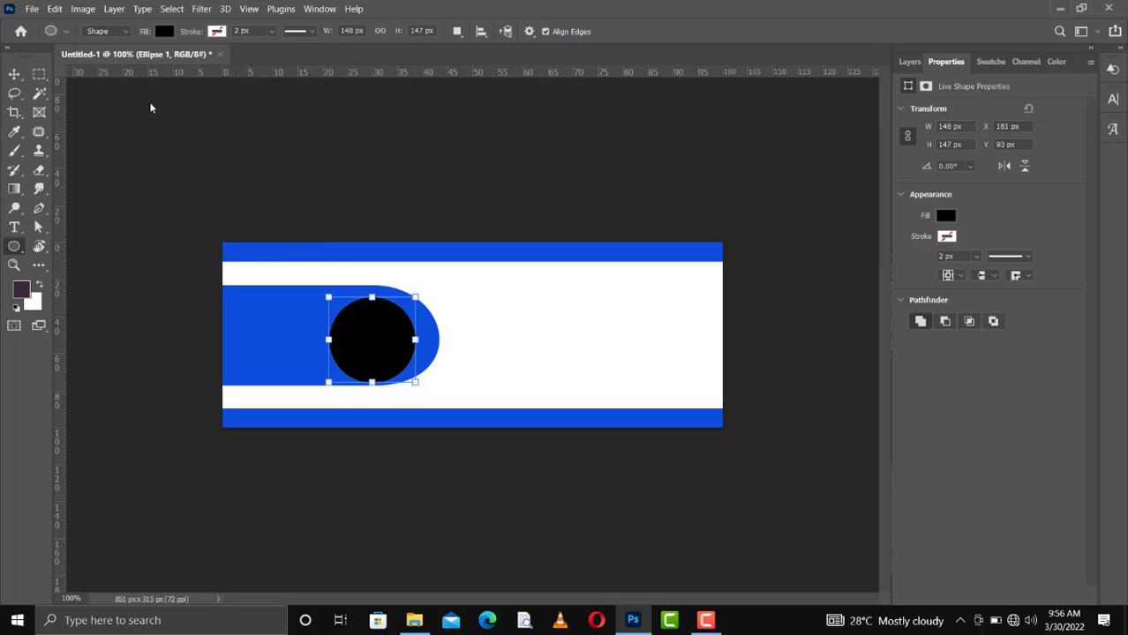
- Give the black circle a 5 px white stroke and move it slightly up to about X 178.5, Y 81.5 px
left_click(218, 32)
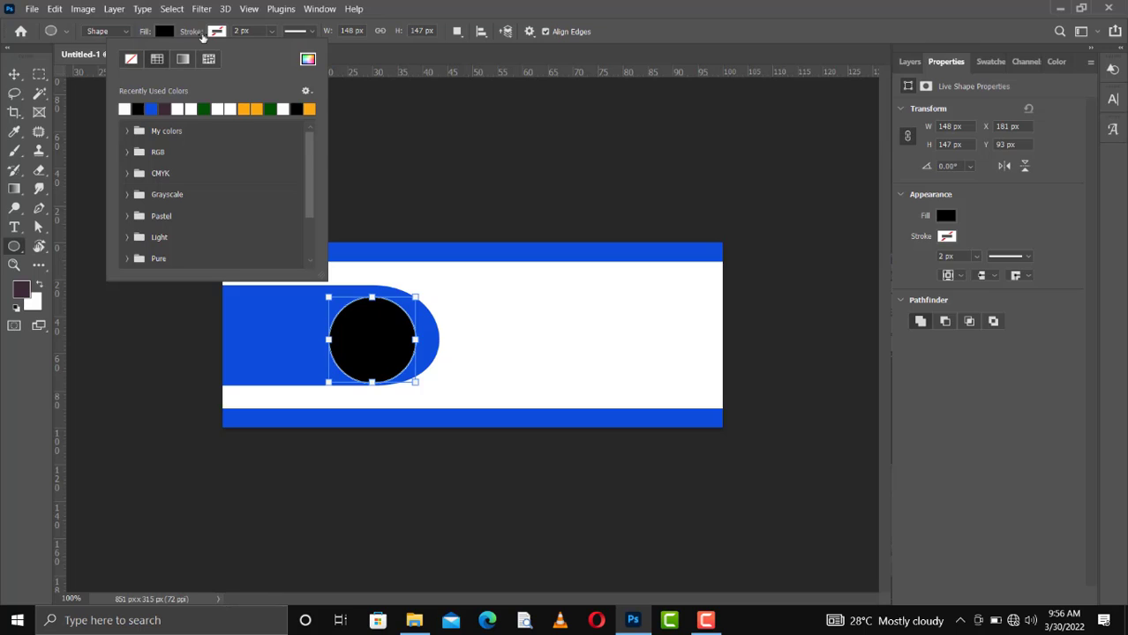
mouse_move(199, 37)
left_mouse_down()
mouse_move(211, 37)
mouse_move(202, 39)
left_mouse_up()
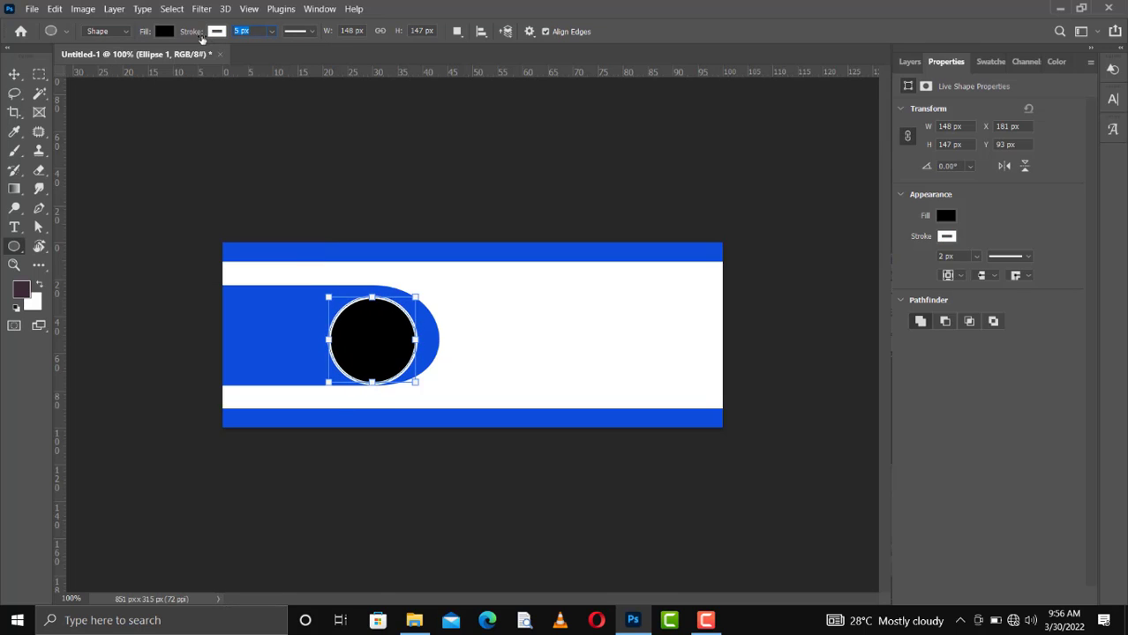
left_click(14, 75)
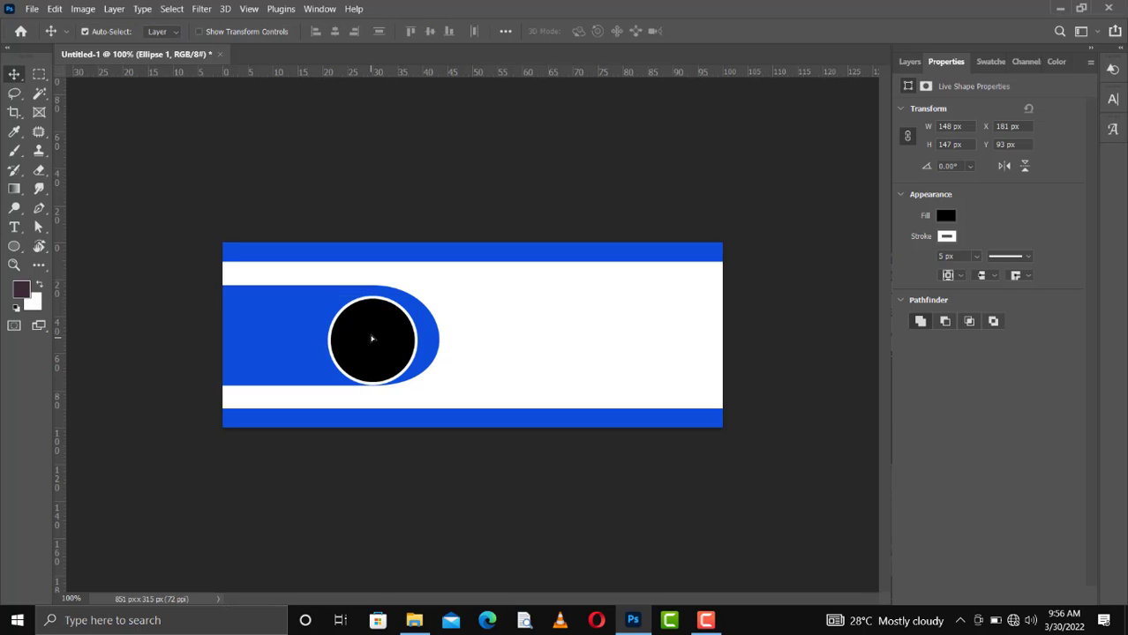
left_click_drag(372, 339, 376, 338)
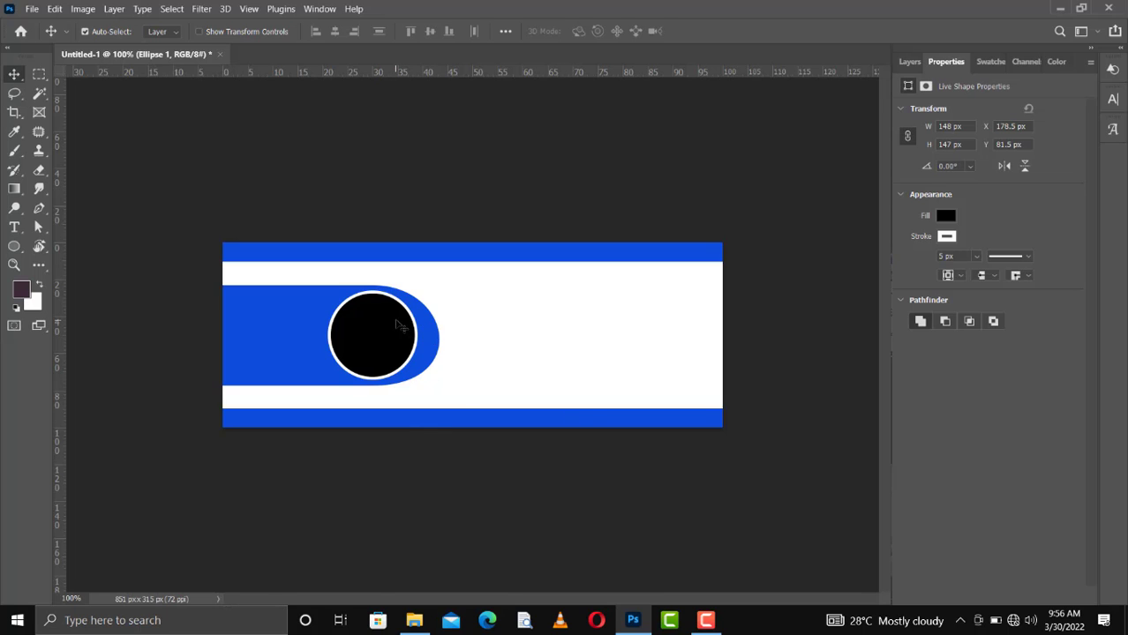
- Place the Layer 1 image from the desktop's "tuts imgs" folder into the cover document using File Explorer
left_click(414, 620)
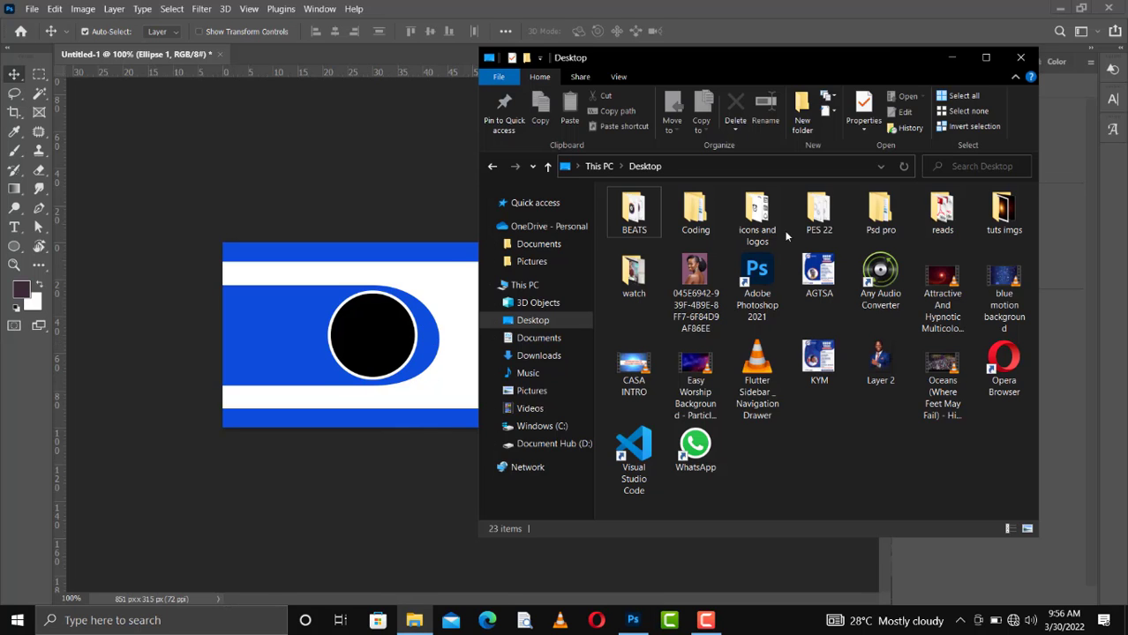
double_click(650, 273)
key("alt+Left")
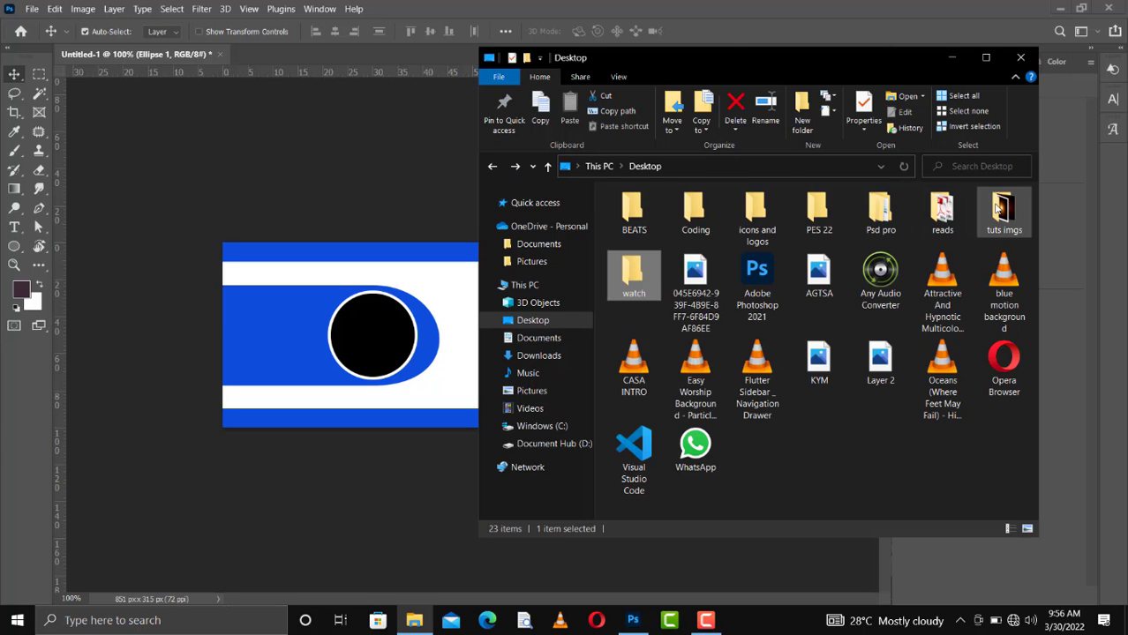
double_click(997, 207)
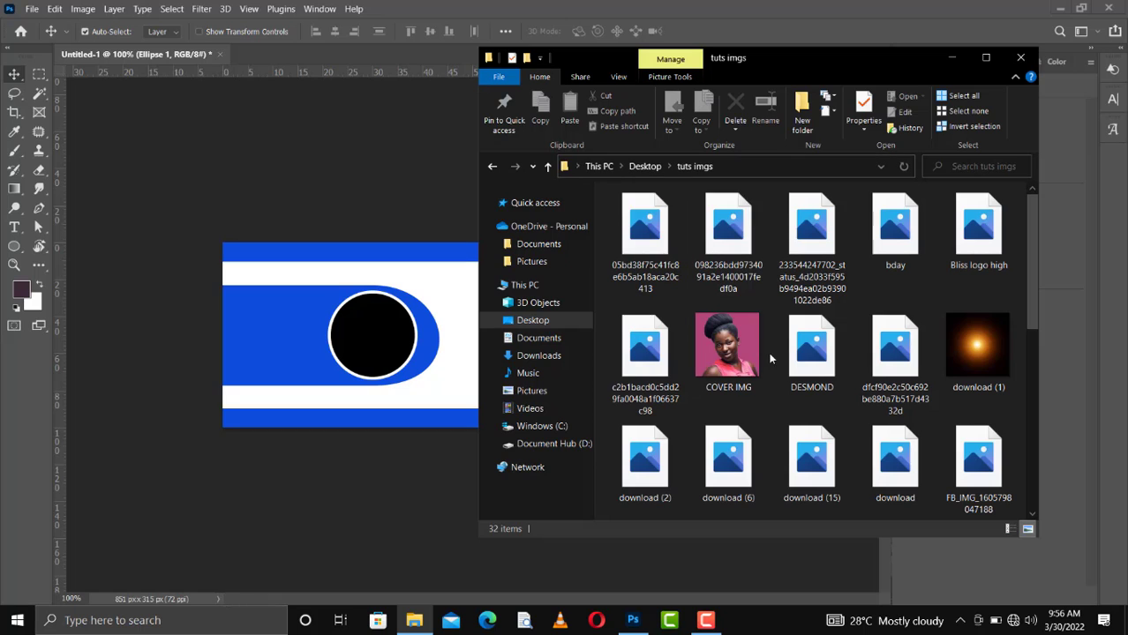
scroll(781, 344, "down", 3)
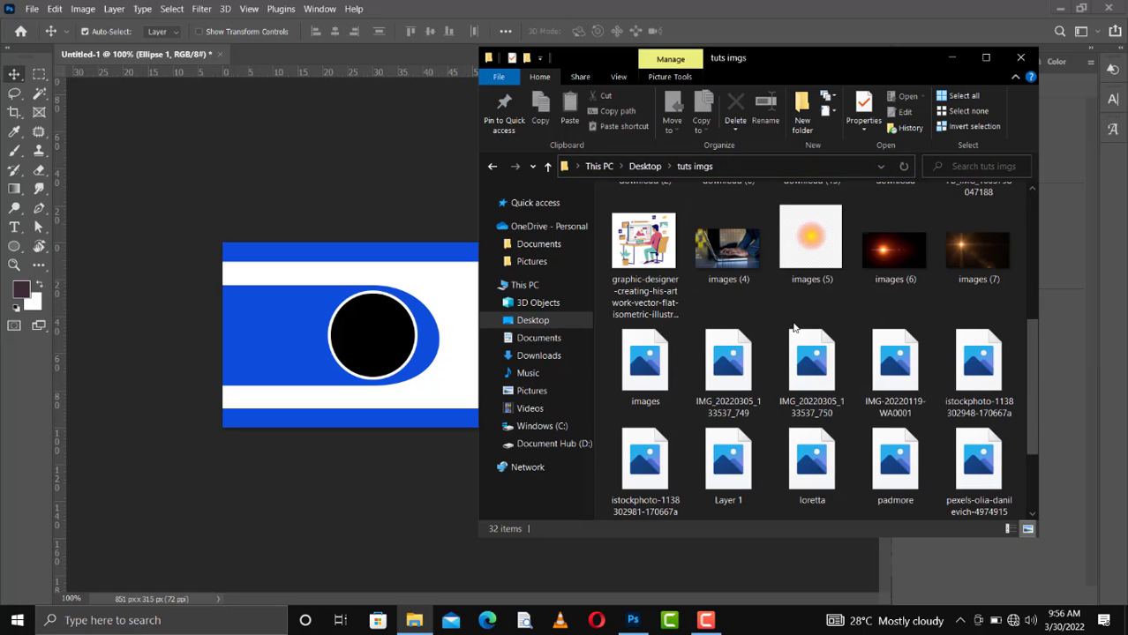
left_click(728, 459)
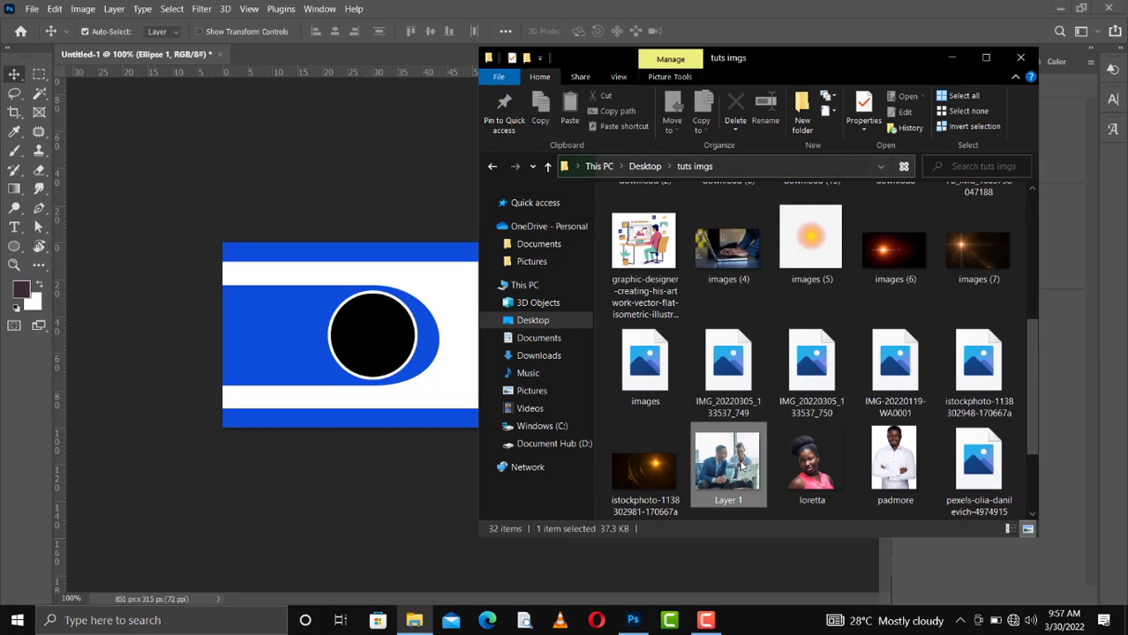
left_click(350, 354)
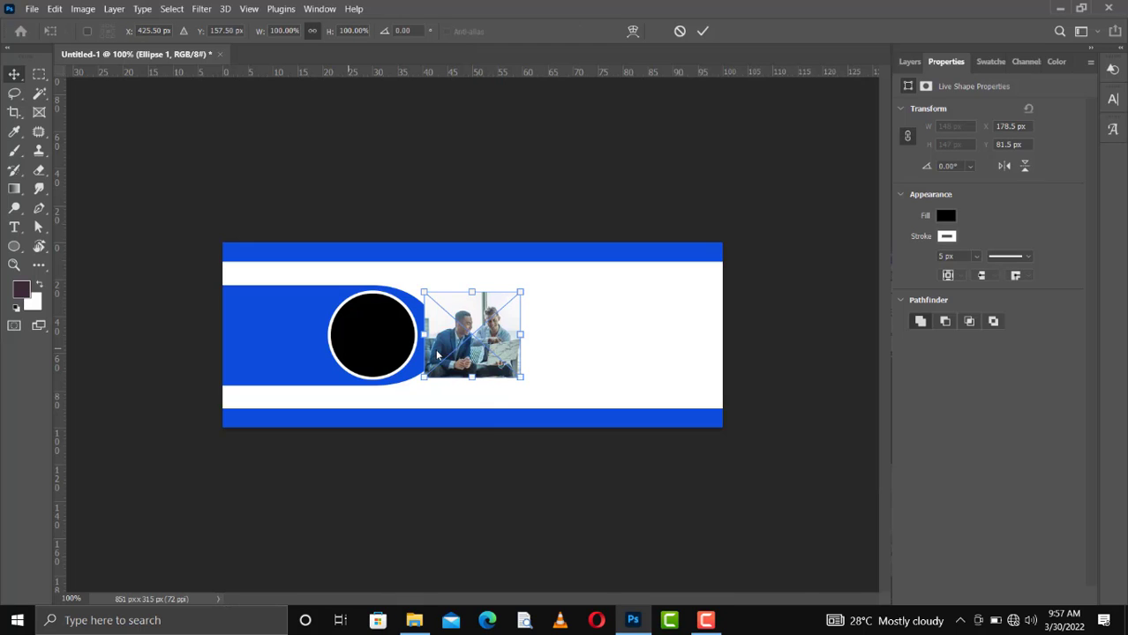
- Position the placed photo over the black circle at about X 151, Y 73 px and clip it to the circle
left_click_drag(467, 355, 371, 382)
key("Return")
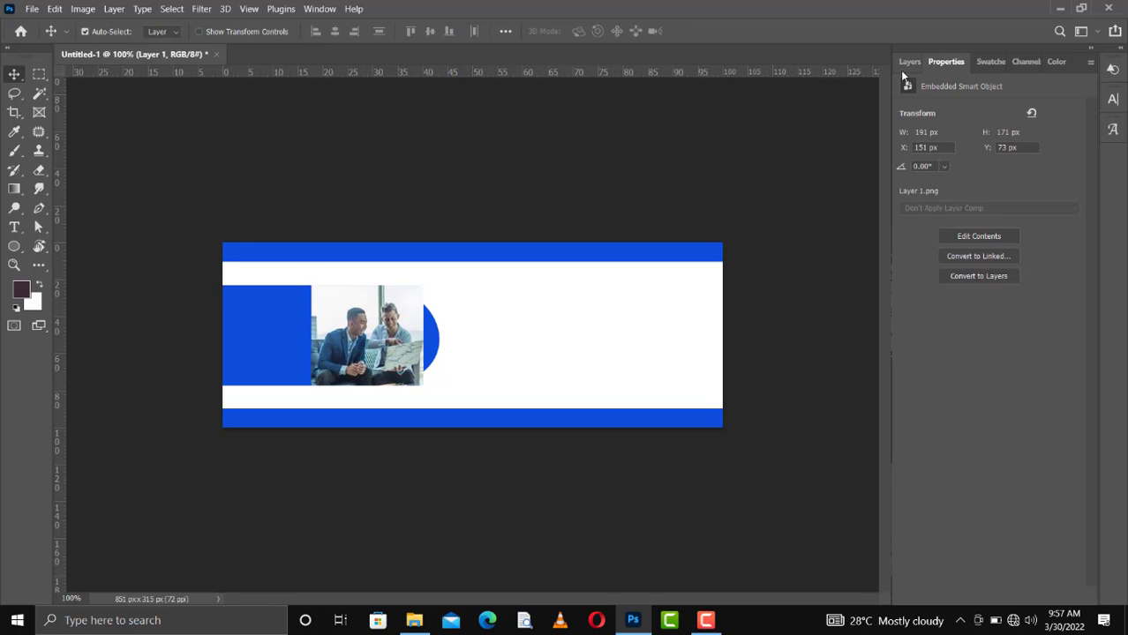
left_click(901, 71)
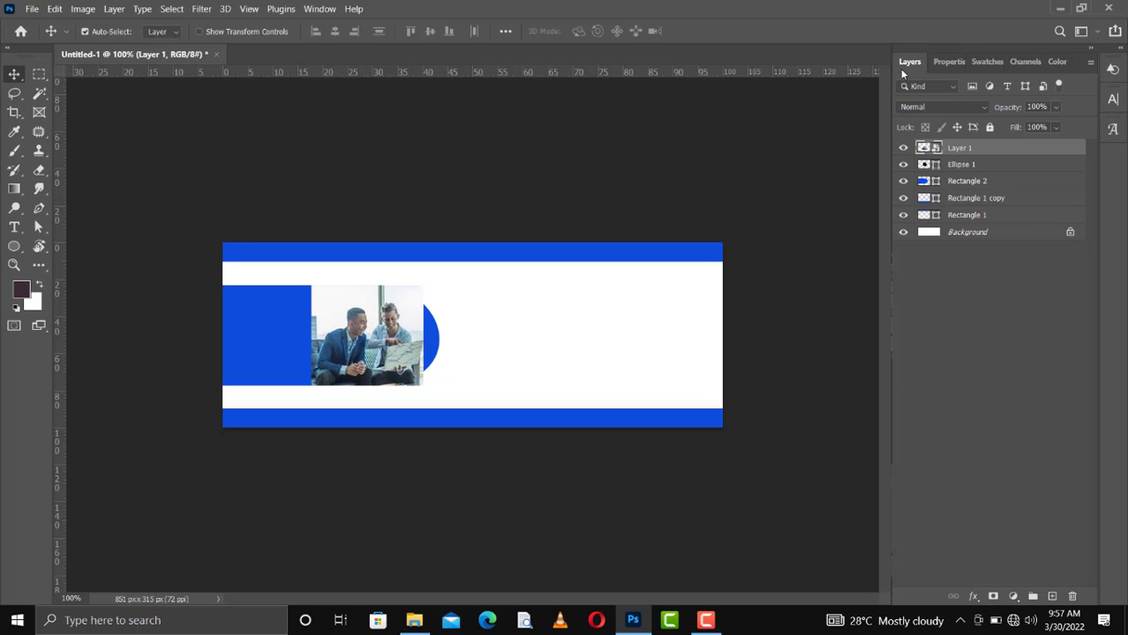
right_click(1023, 150)
left_click(904, 334)
- Hide the Rectangle 2 shape and draw a blue rounded rectangle of about 351 × 170 px behind the photo, with 10 px corners
left_click(433, 343)
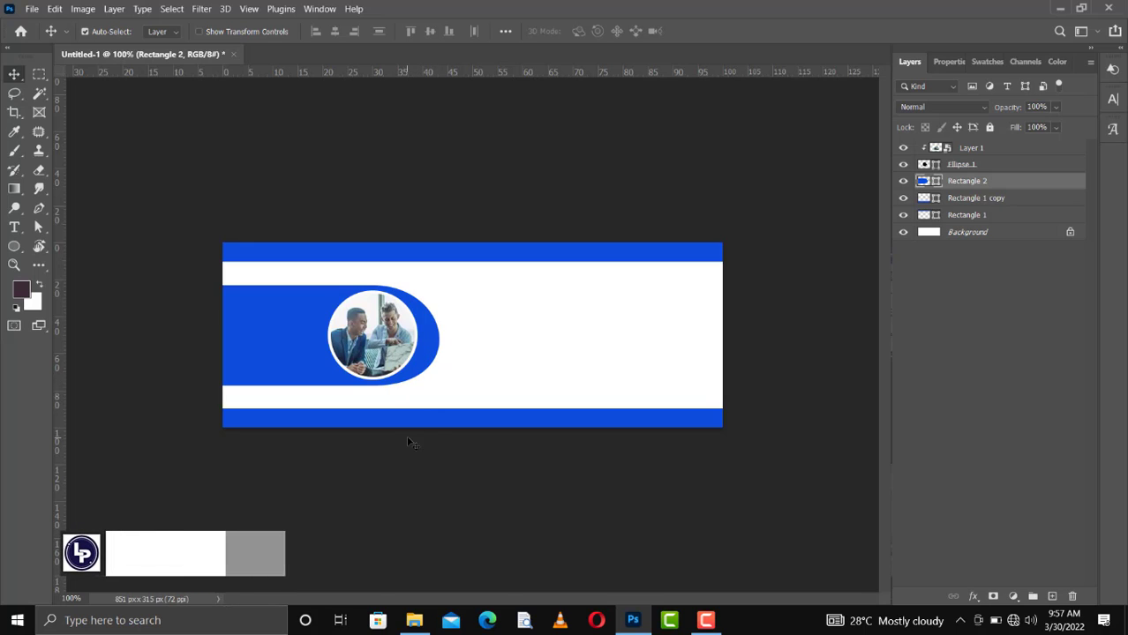
left_click(903, 181)
left_click(15, 251)
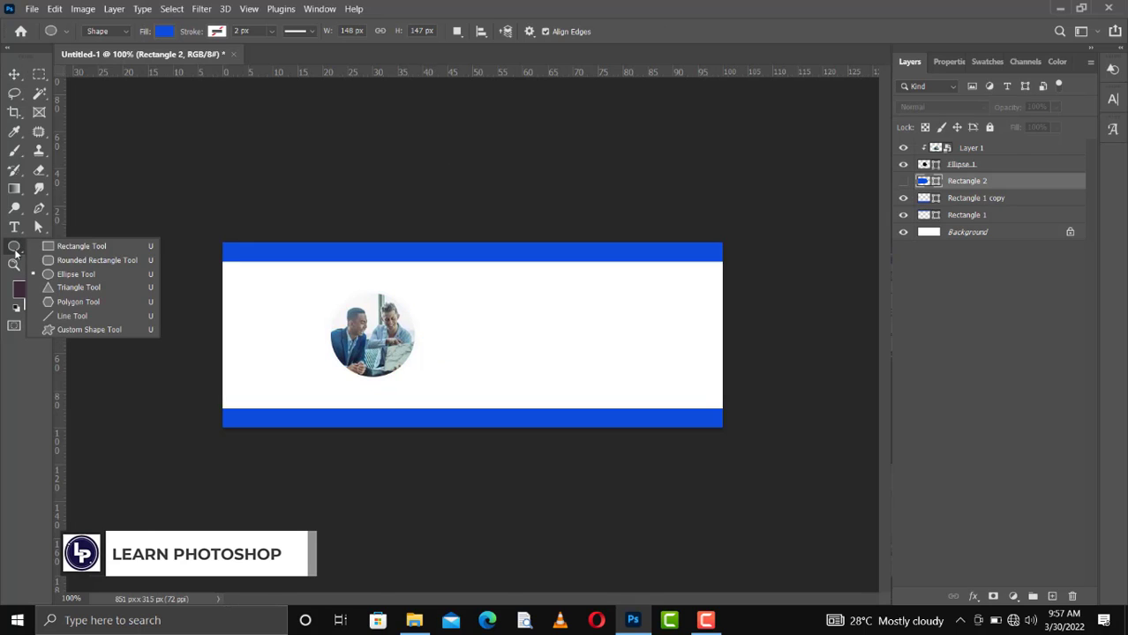
left_click(82, 274)
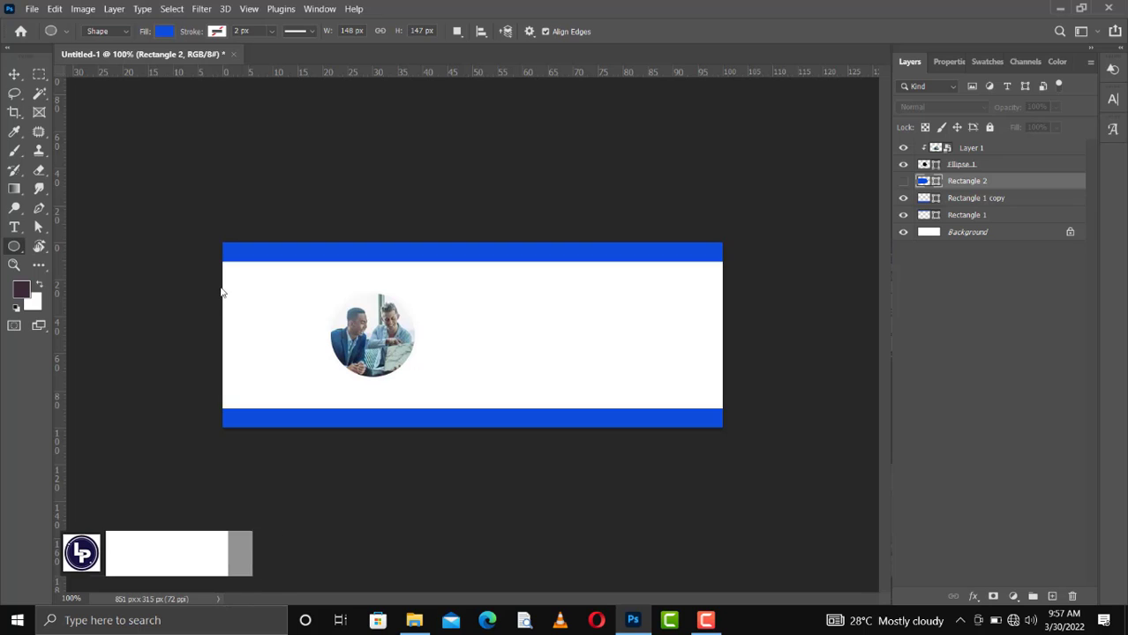
left_click_drag(219, 288, 423, 387)
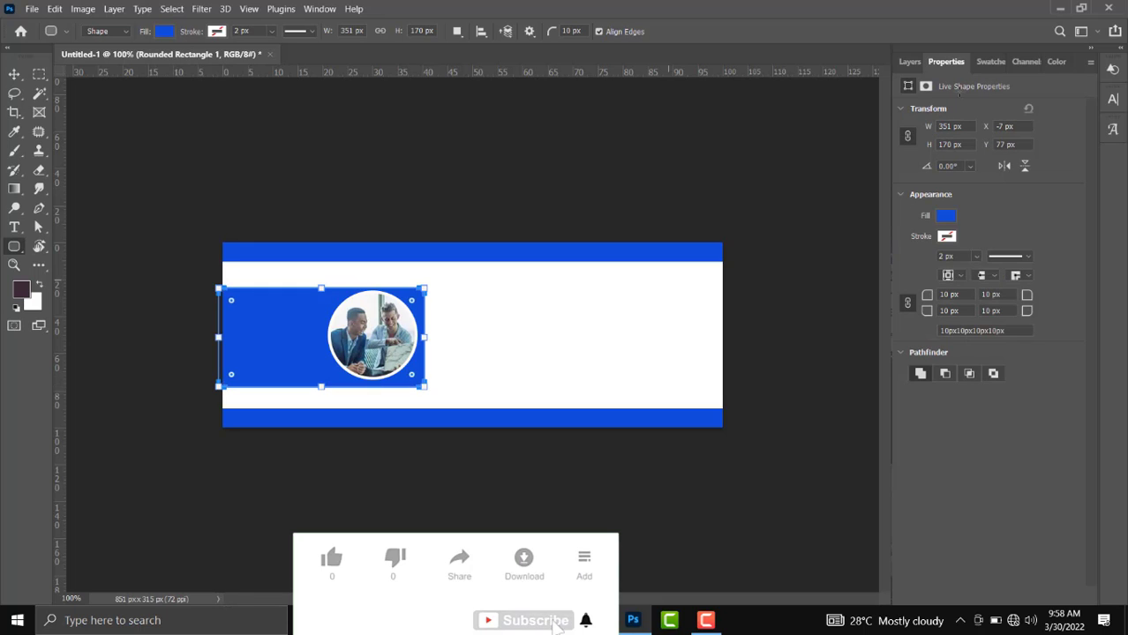
left_click(909, 62)
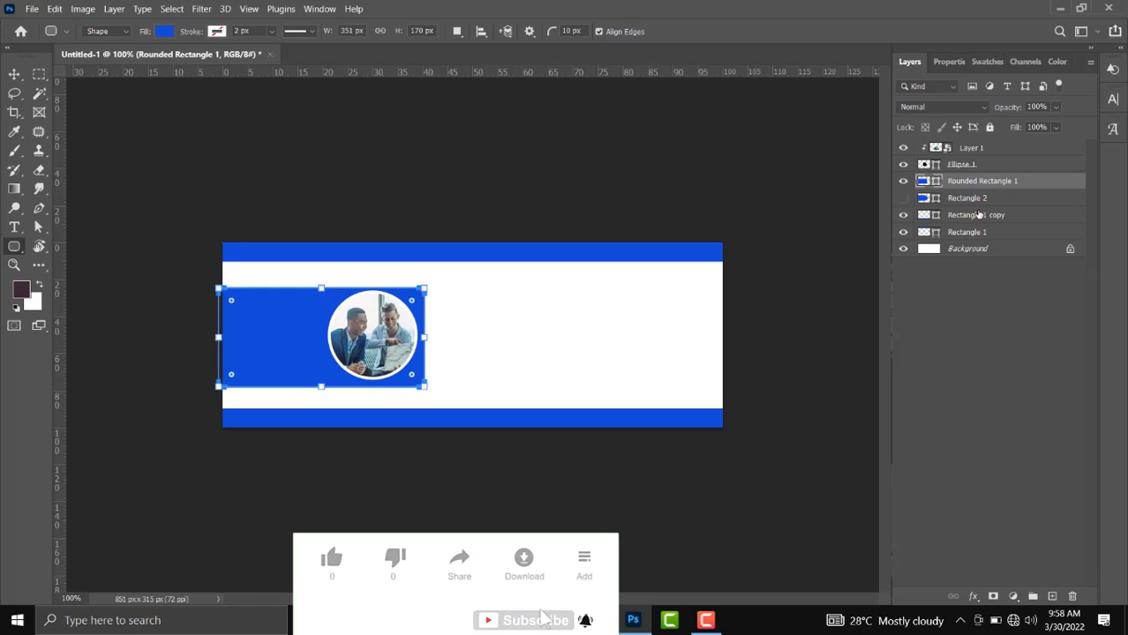
left_click(971, 197, "ctrl")
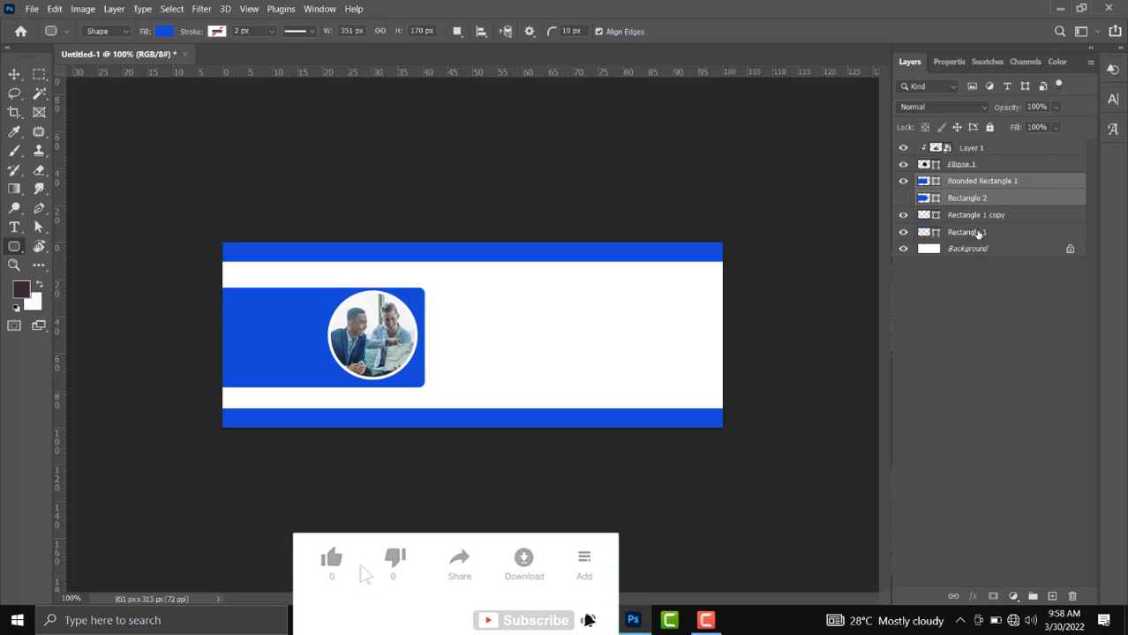
left_click(966, 199, "ctrl")
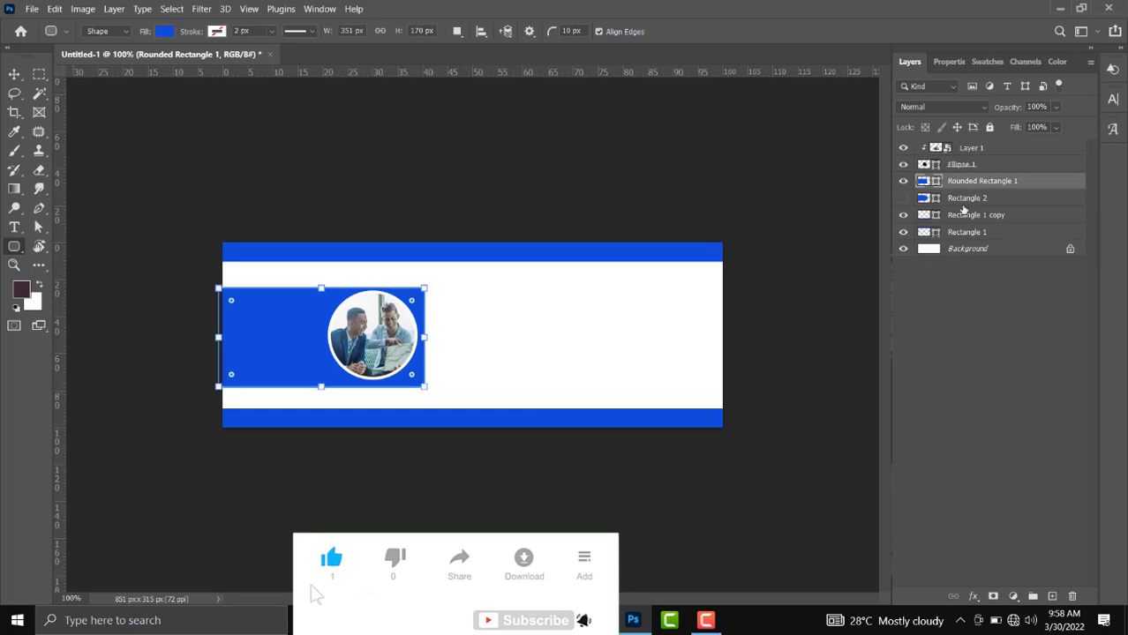
left_click(965, 216, "ctrl")
left_click(965, 232, "ctrl")
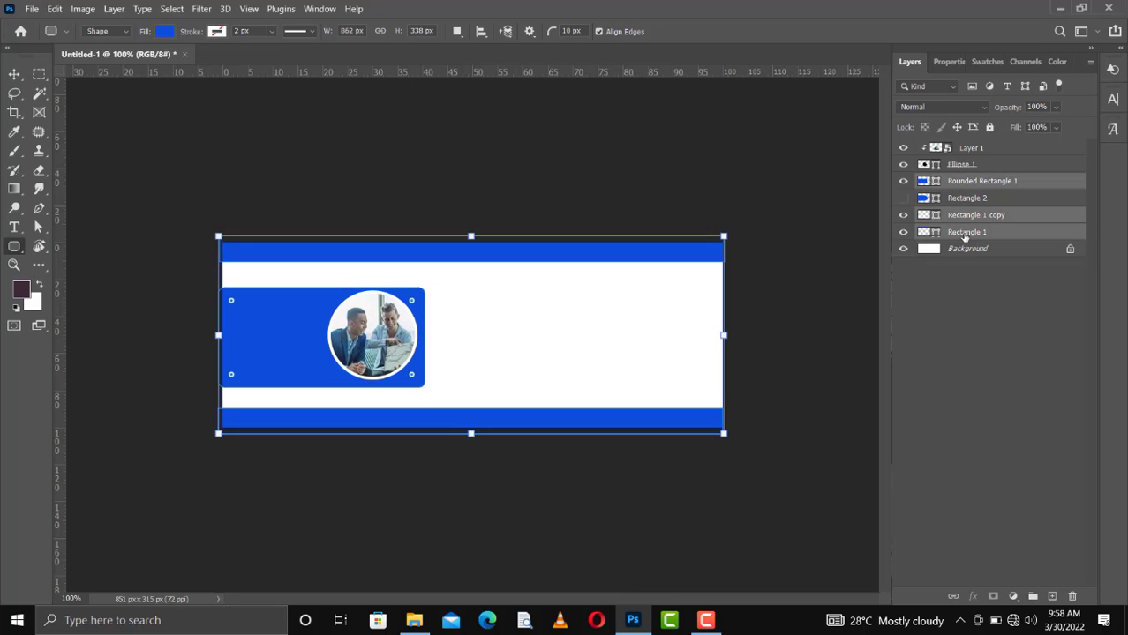
left_click(482, 31)
left_click(483, 36)
left_click(506, 32)
left_click(496, 41)
left_click(484, 35)
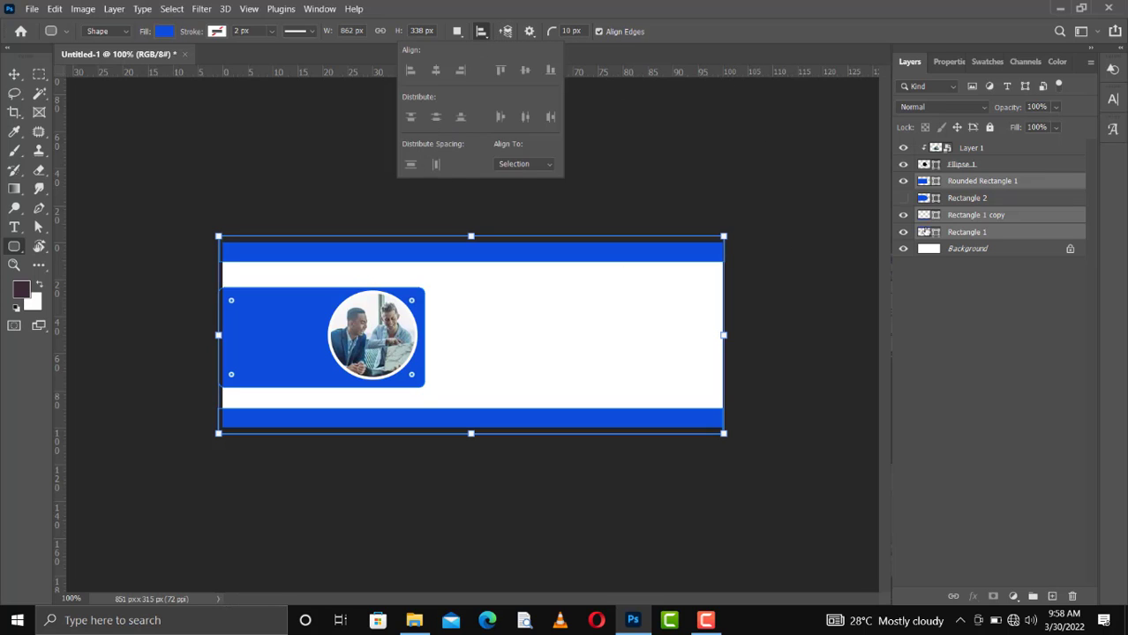
- Distribute the rounded rectangle and the two blue edge strips evenly in the vertical direction
left_click(967, 186)
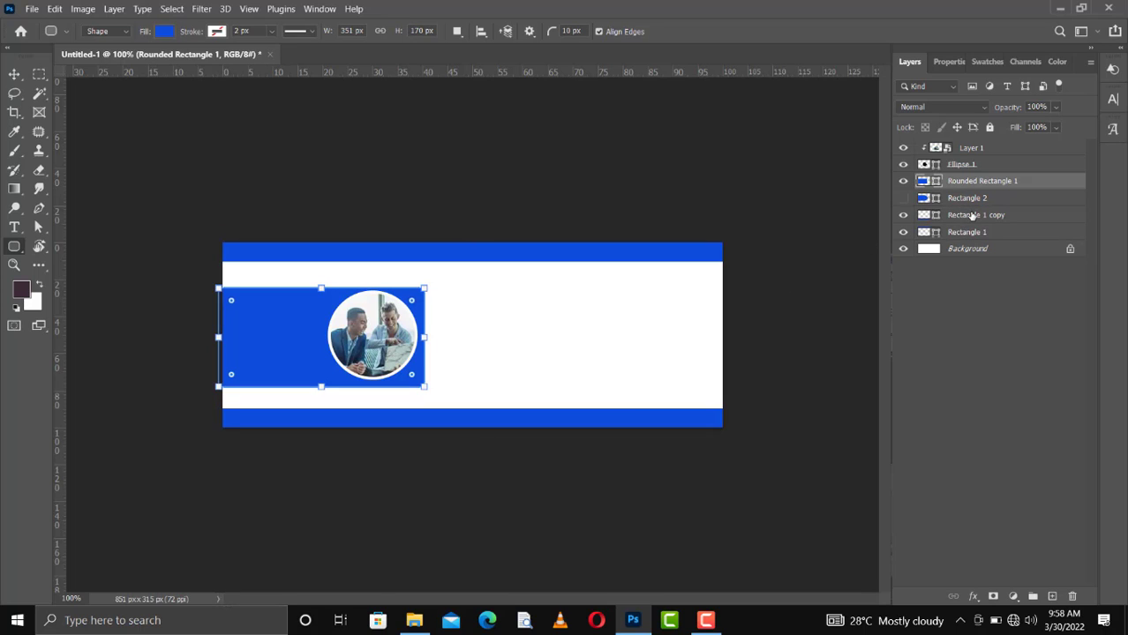
left_click(973, 217)
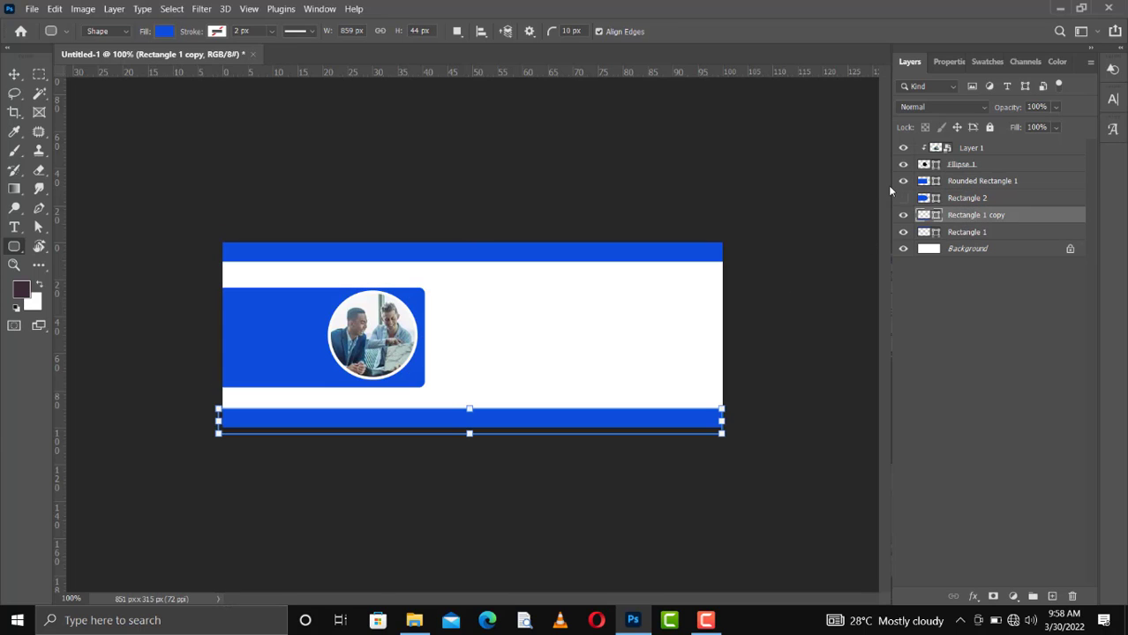
key("v")
left_click(958, 182, "ctrl")
left_click(968, 233, "ctrl")
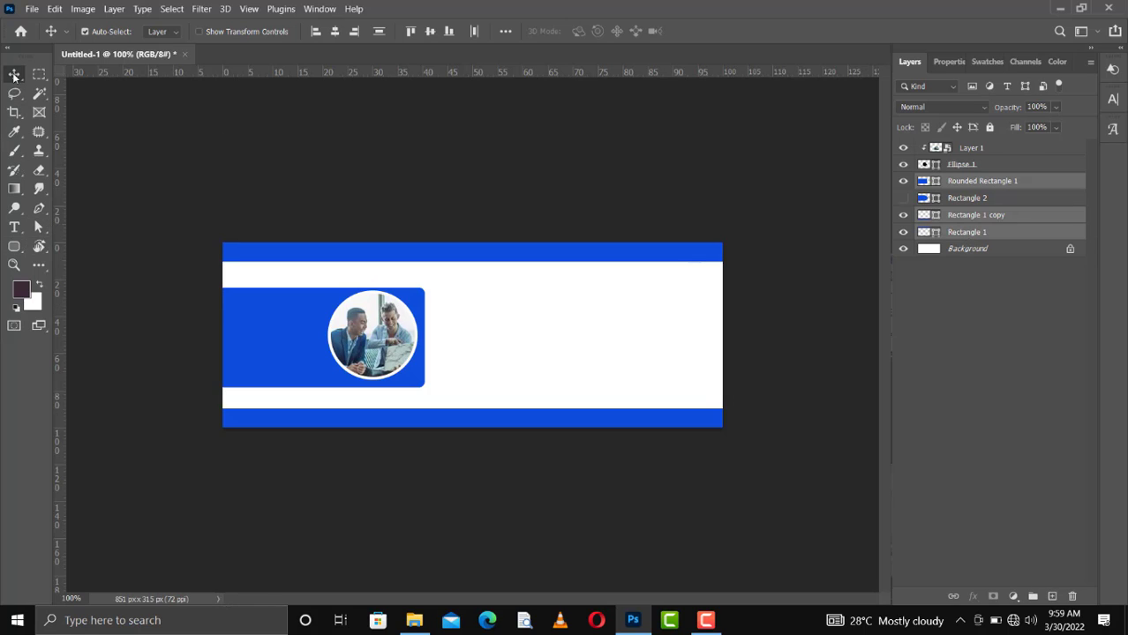
key("Up")
key("Up")
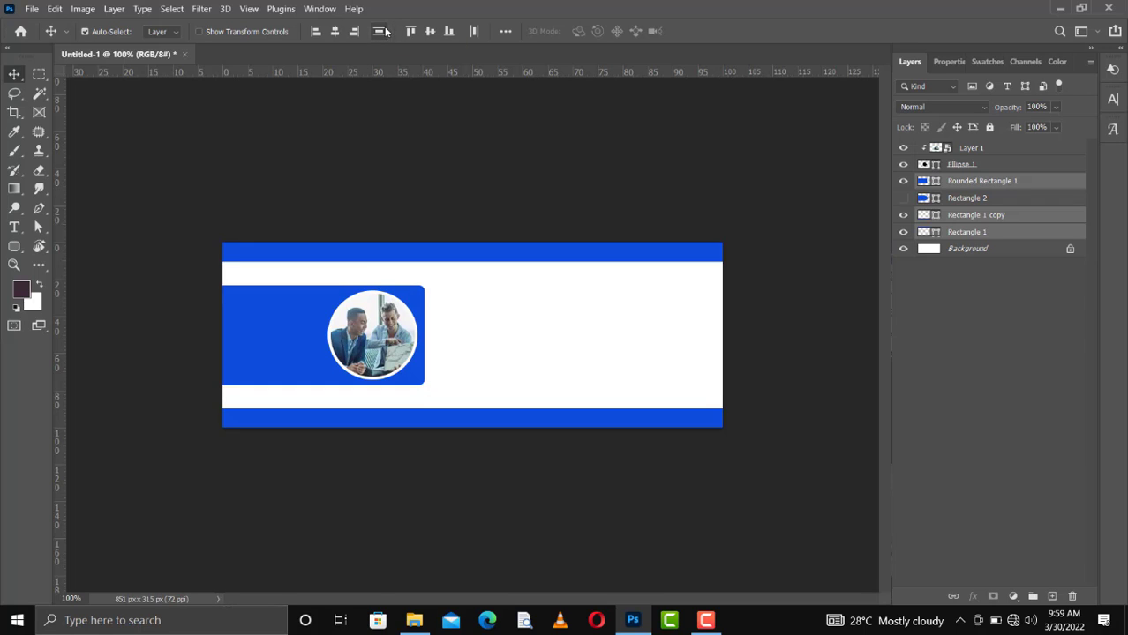
- Set the rounded rectangle's top right corner radius to 100 px and its bottom right corner radius to 50 px
left_click(1015, 185)
left_click(949, 62)
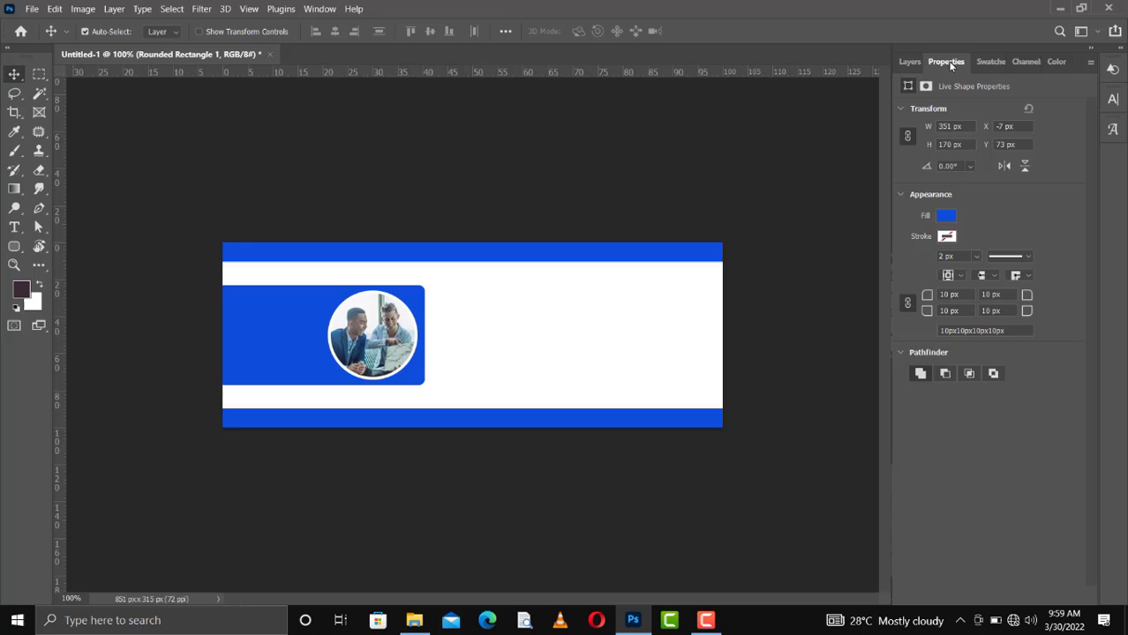
left_click(308, 11)
left_click(1025, 215)
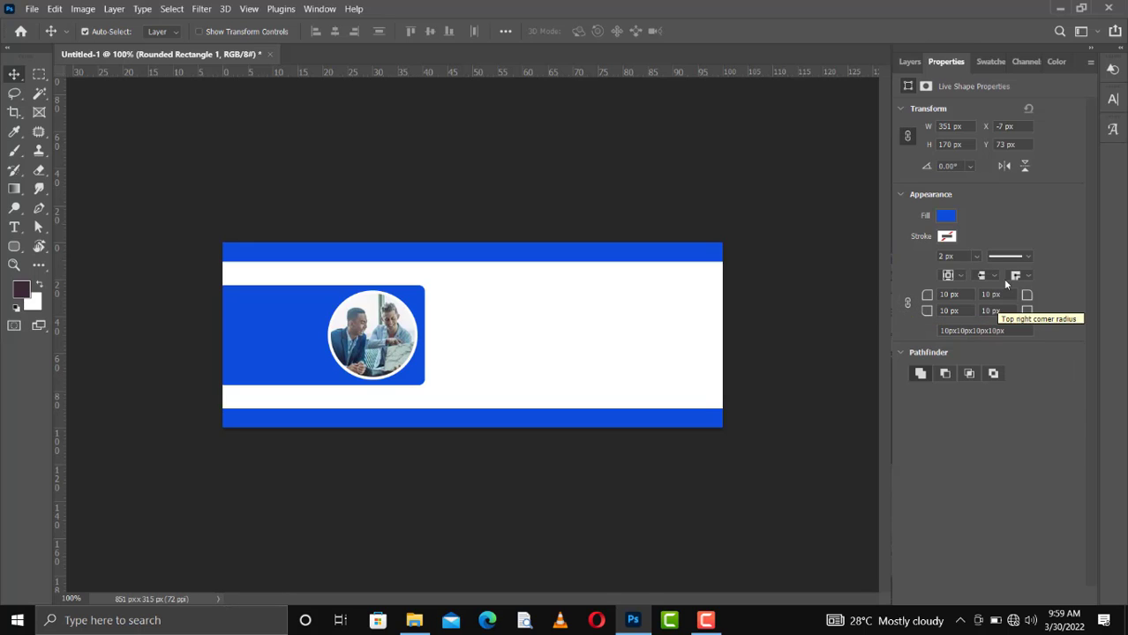
double_click(985, 294)
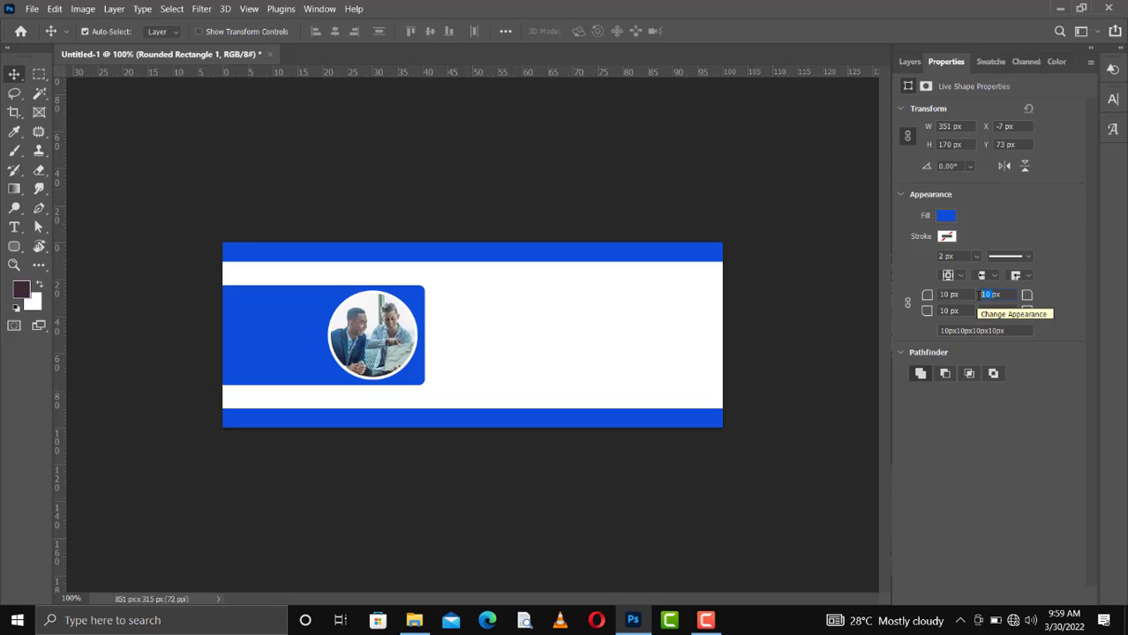
type("5")
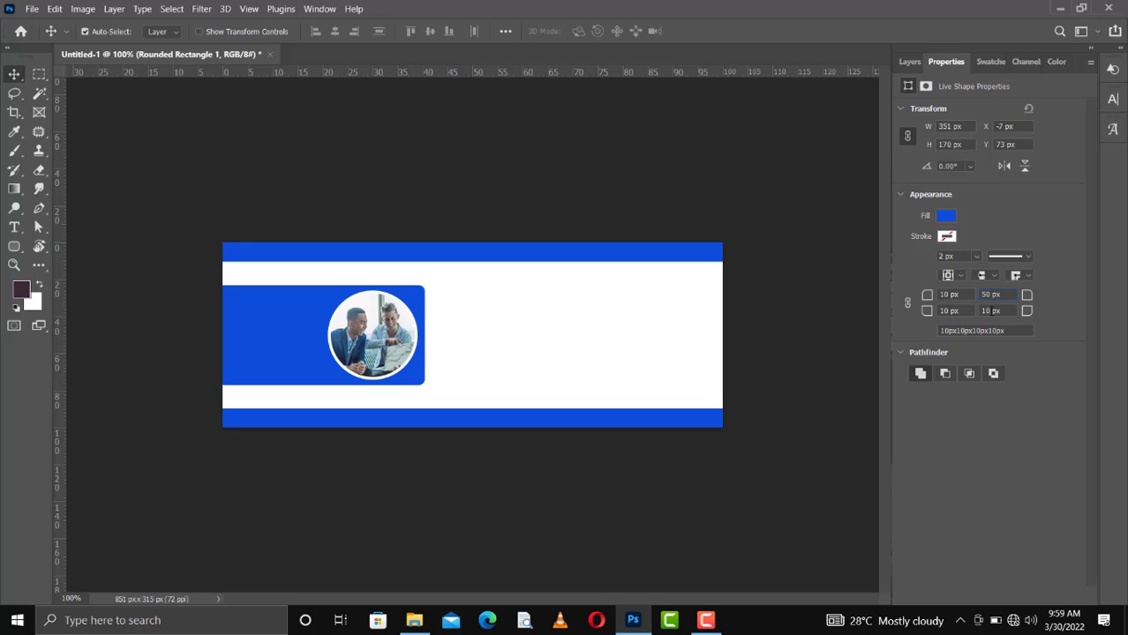
key("Tab")
type("50")
key("Return")
key("Return")
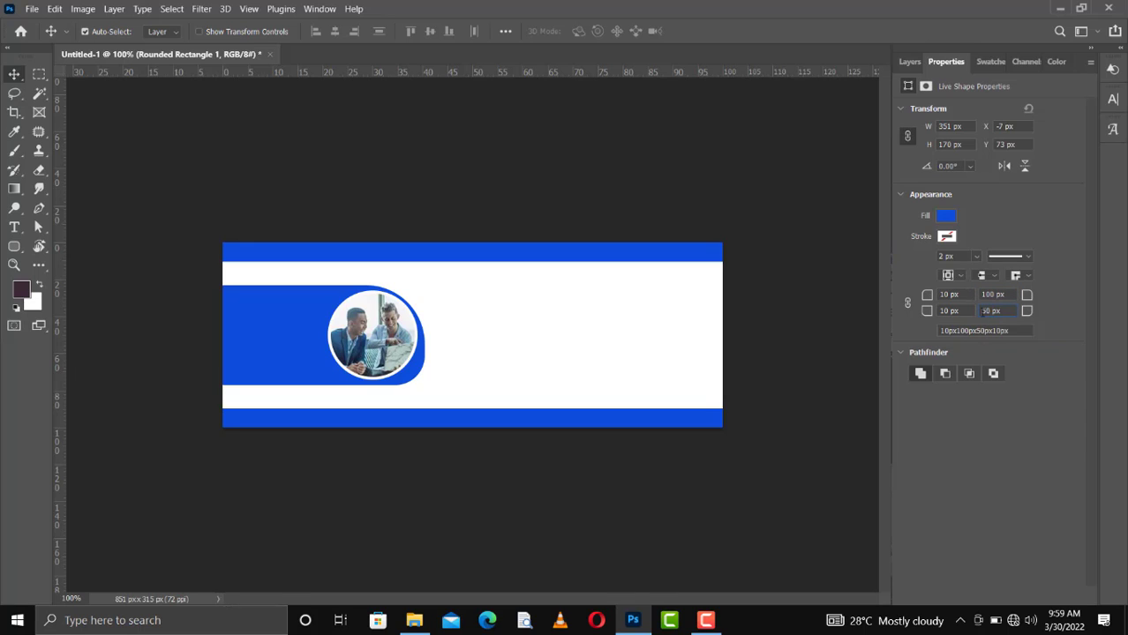
- Set the rounded rectangle's bottom right corner radius to 100 px
double_click(983, 312)
type("100px")
key("Return")
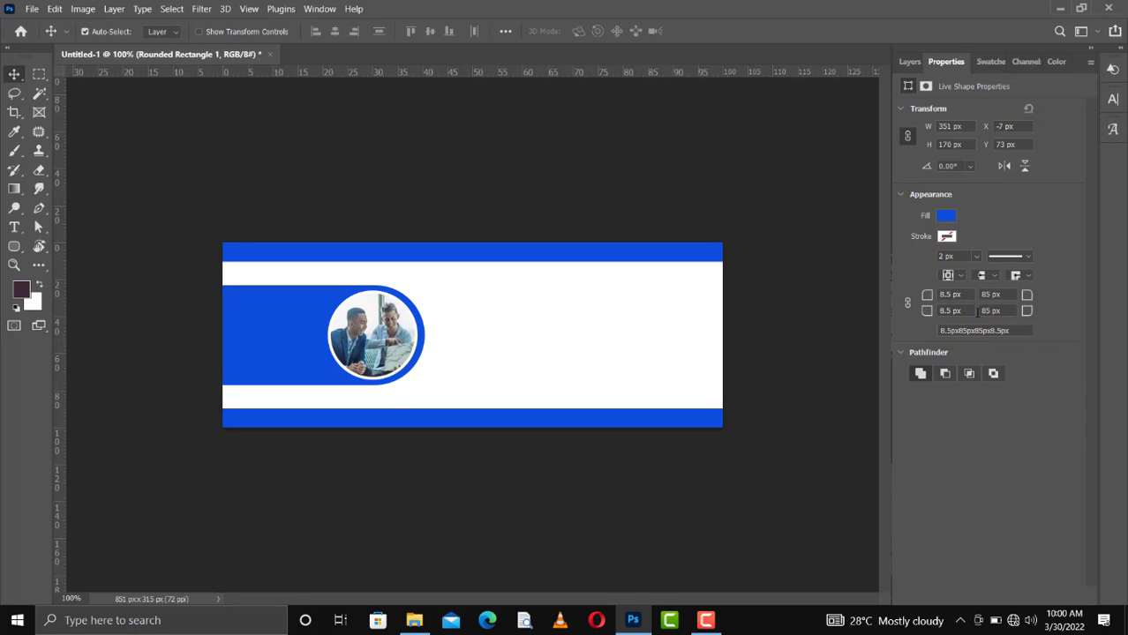
- Compare Rounded Rectangle 1 and Rectangle 2 behind the photo by showing each alone, ending with only Rounded Rectangle 1 shown
left_click(908, 61)
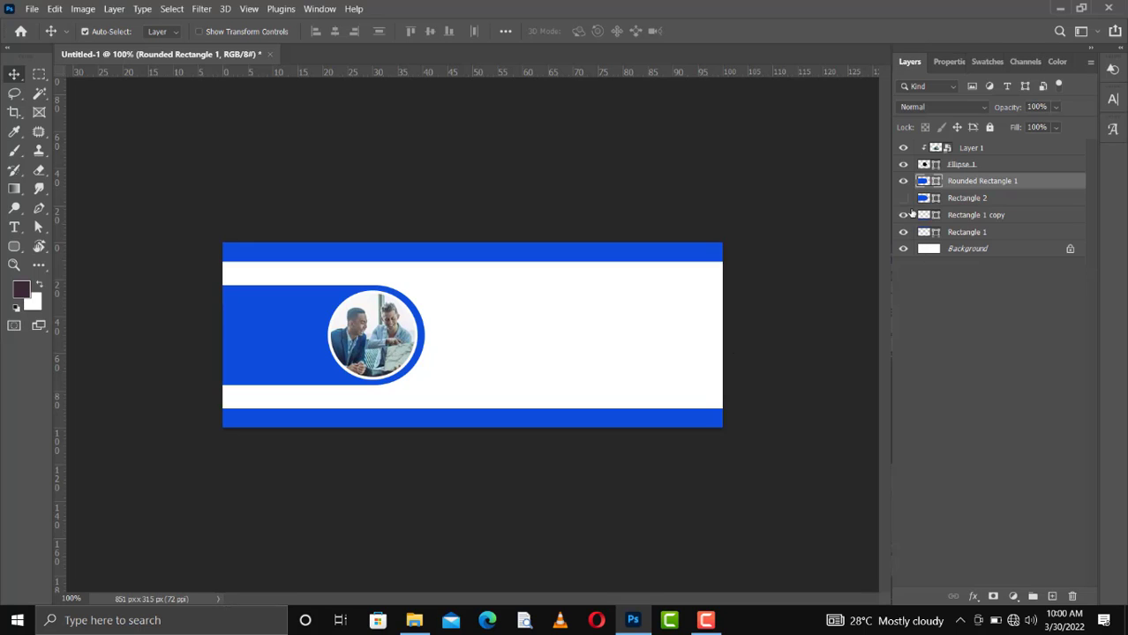
left_click(903, 182)
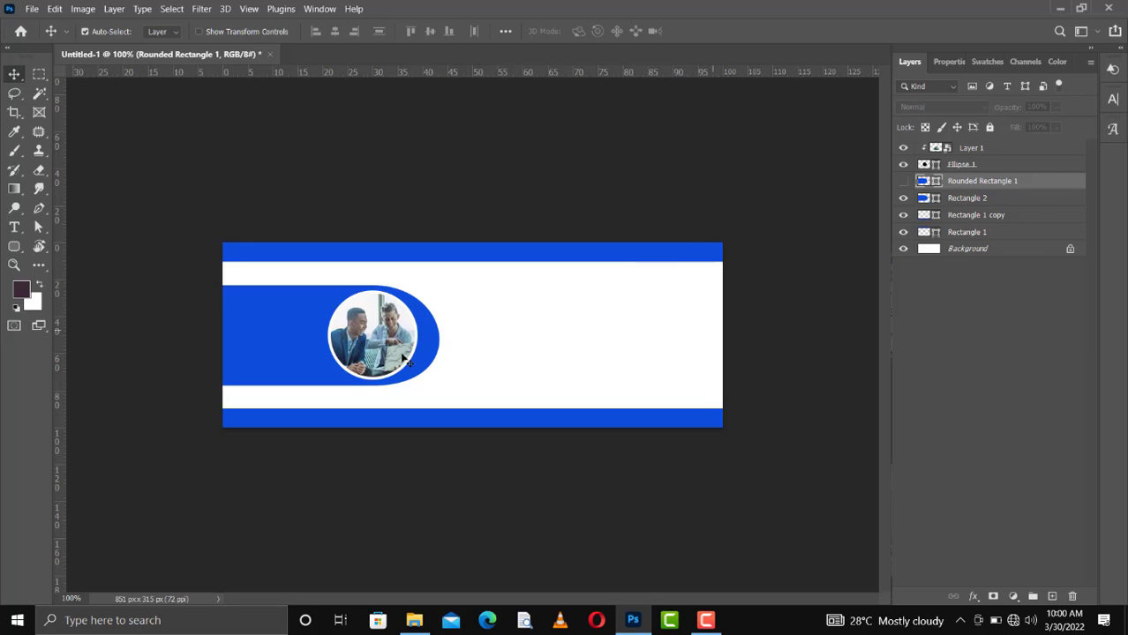
left_click(967, 198)
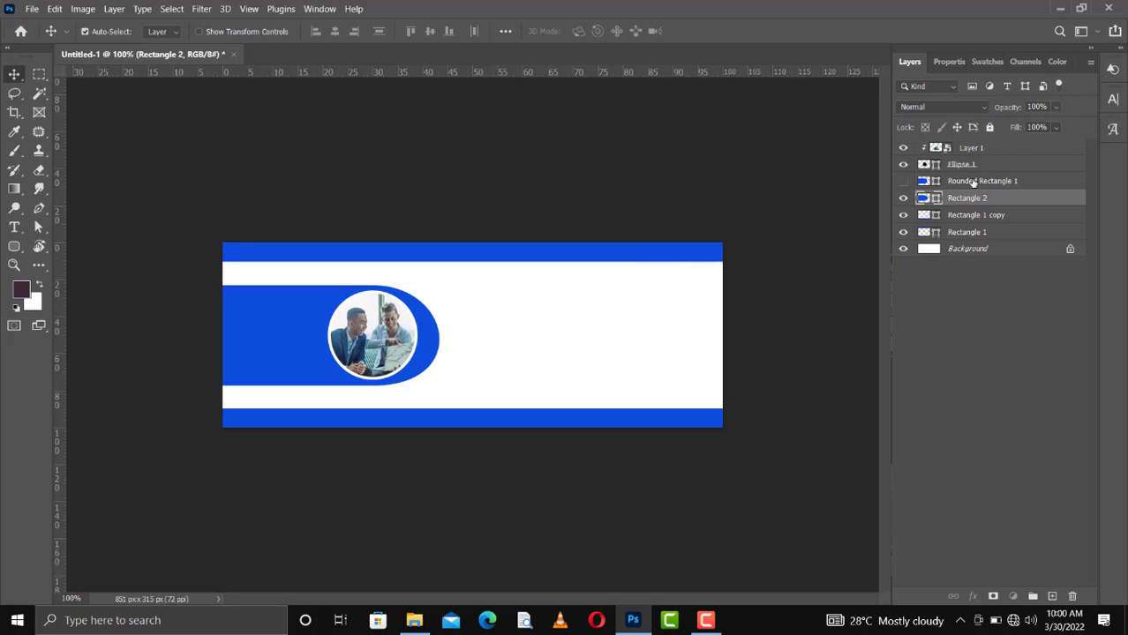
left_click(972, 182)
left_click(902, 199)
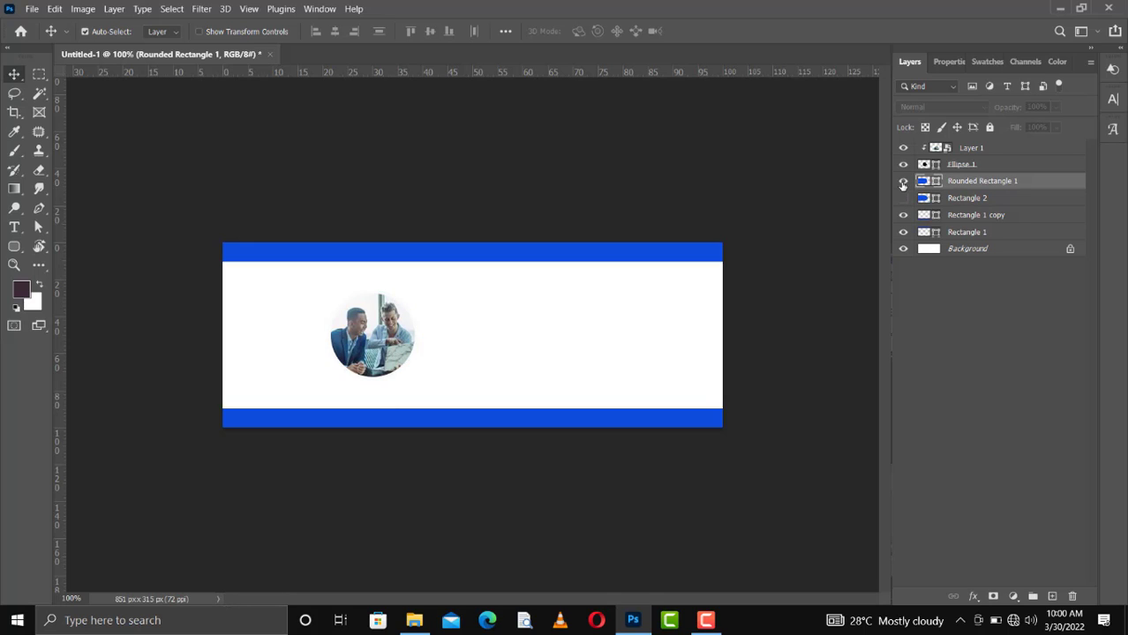
left_click(902, 182)
left_click(902, 199)
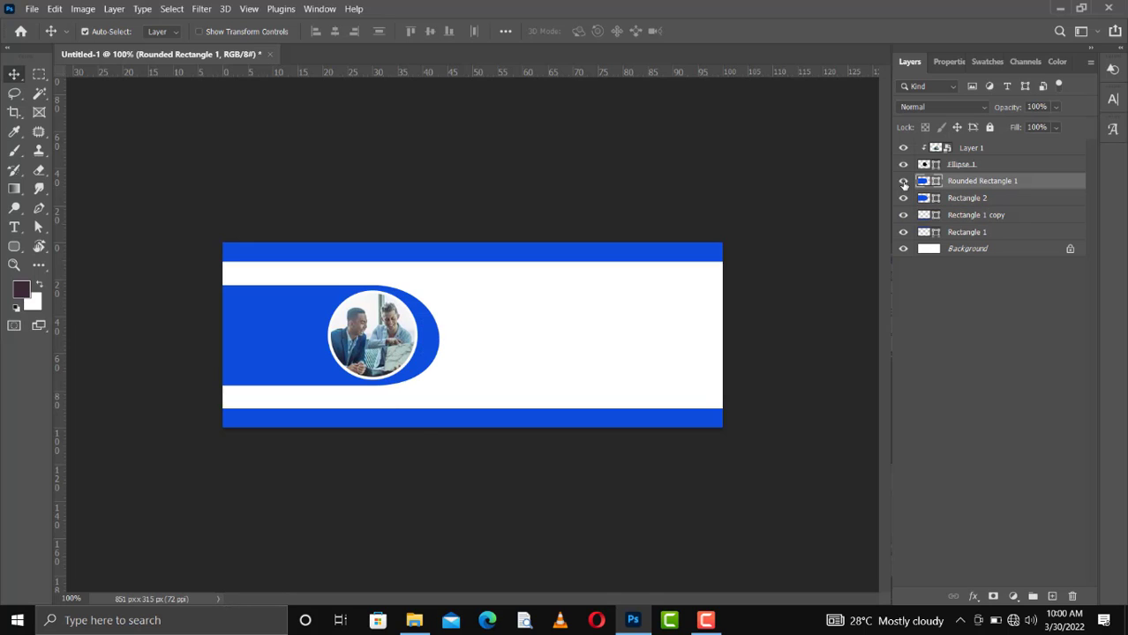
left_click(902, 199)
left_click(903, 183)
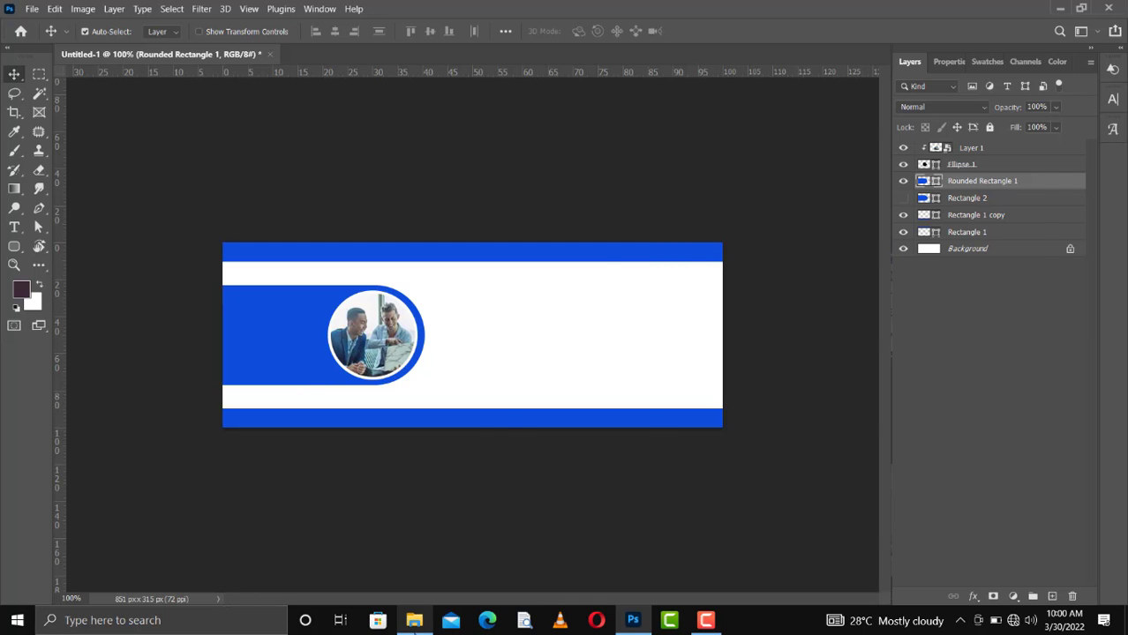
- Place the LOGO LP image from the bliss inno folder, inside PROJECT on drive D, into the cover document
left_click(414, 621)
scroll(738, 310, "down", 2)
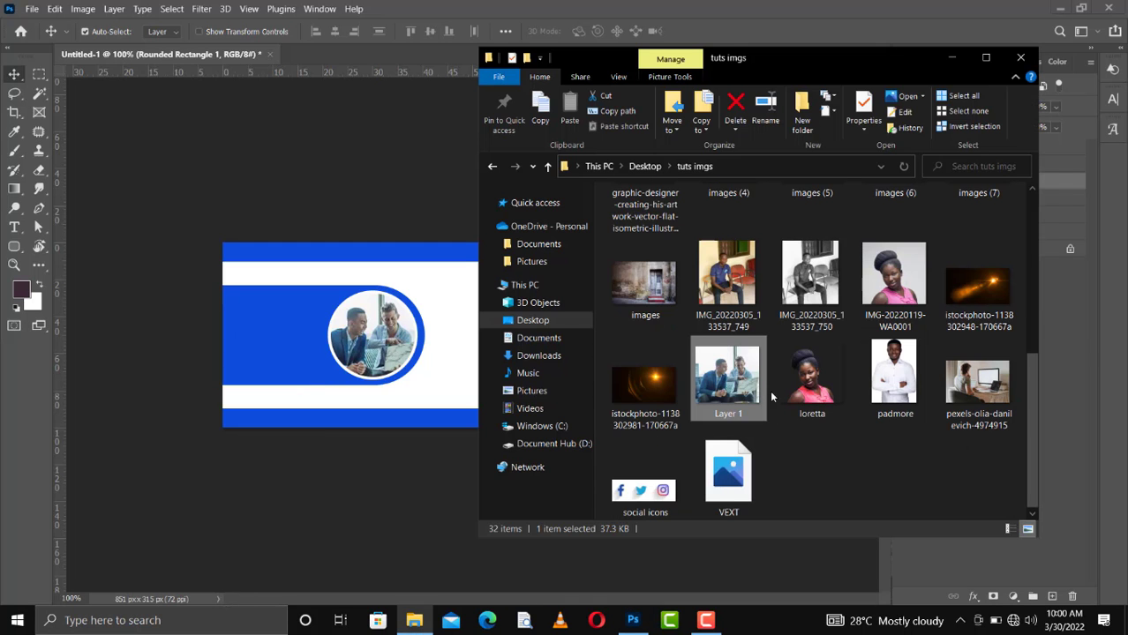
left_click(493, 167)
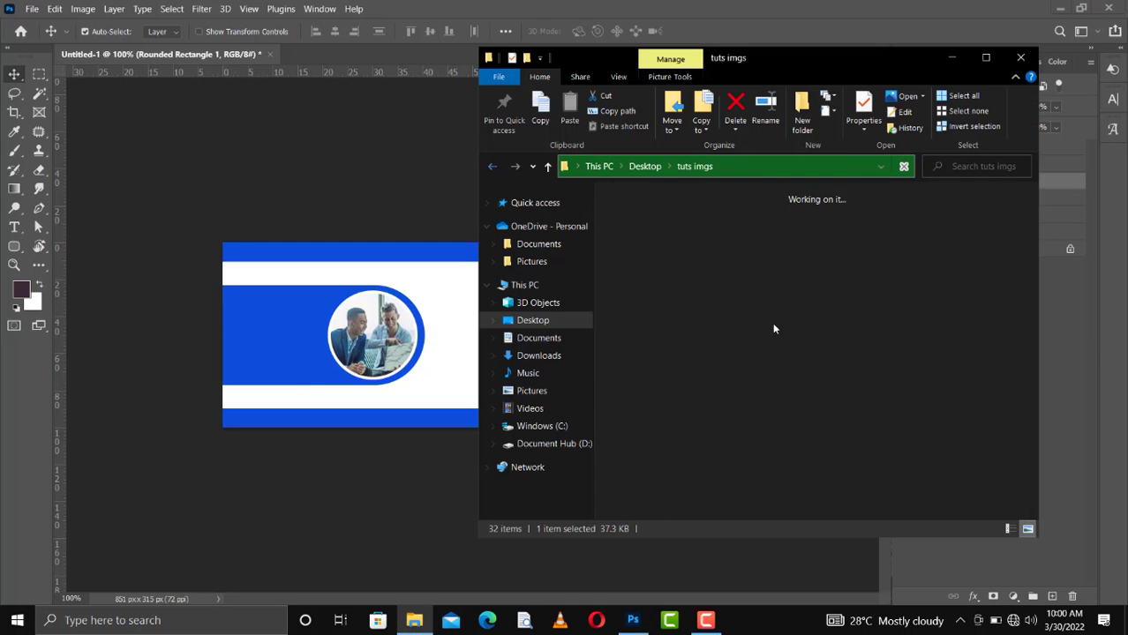
left_click(579, 443)
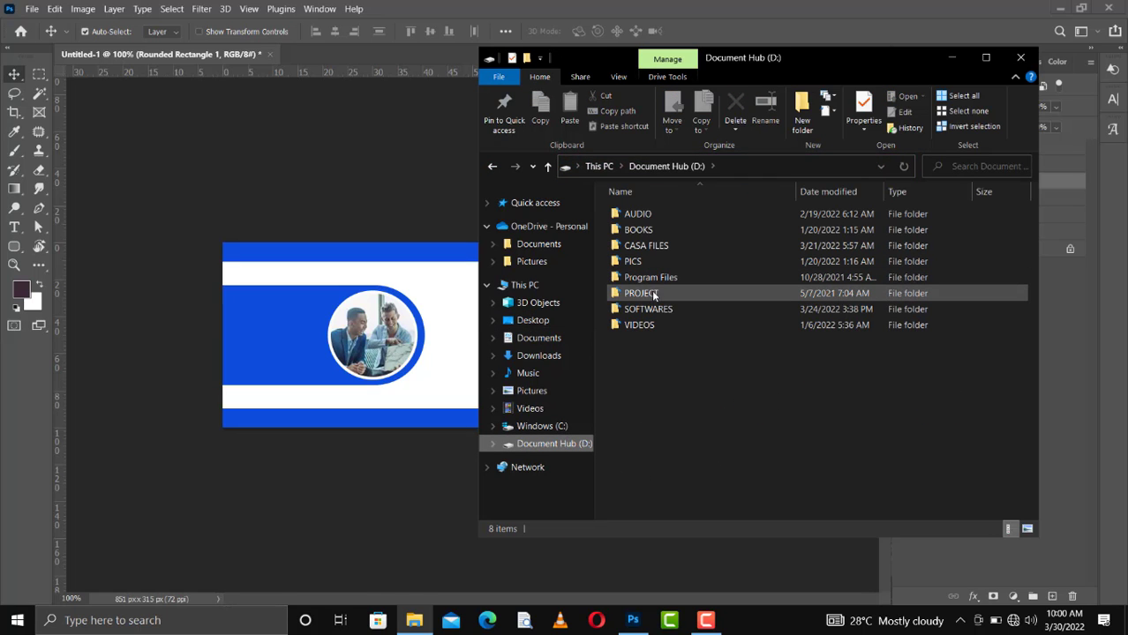
double_click(653, 294)
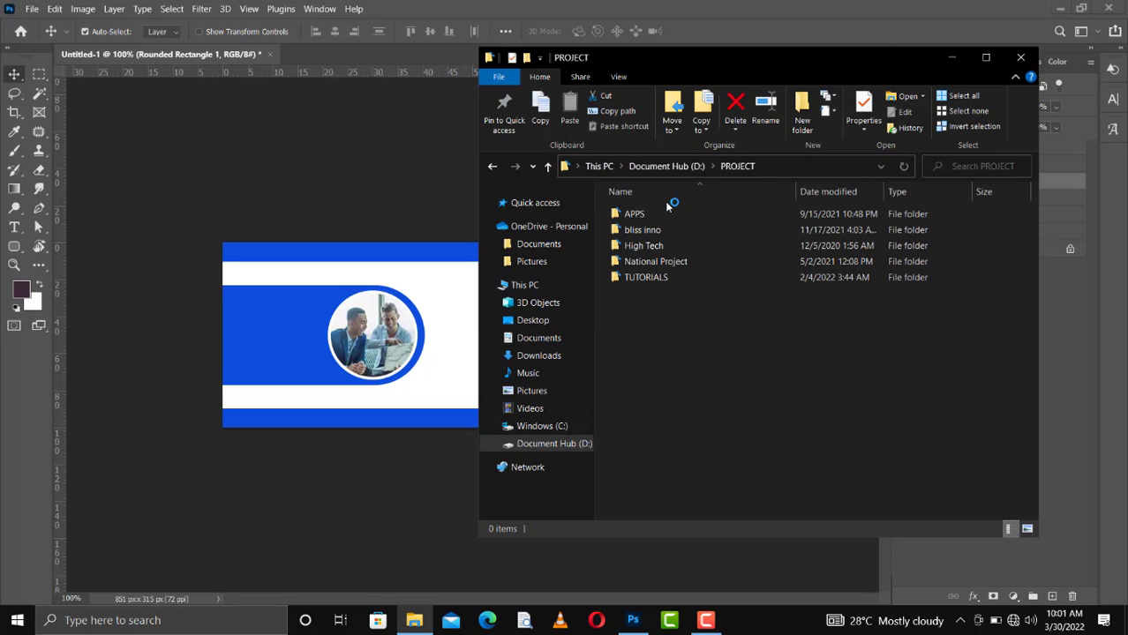
double_click(645, 230)
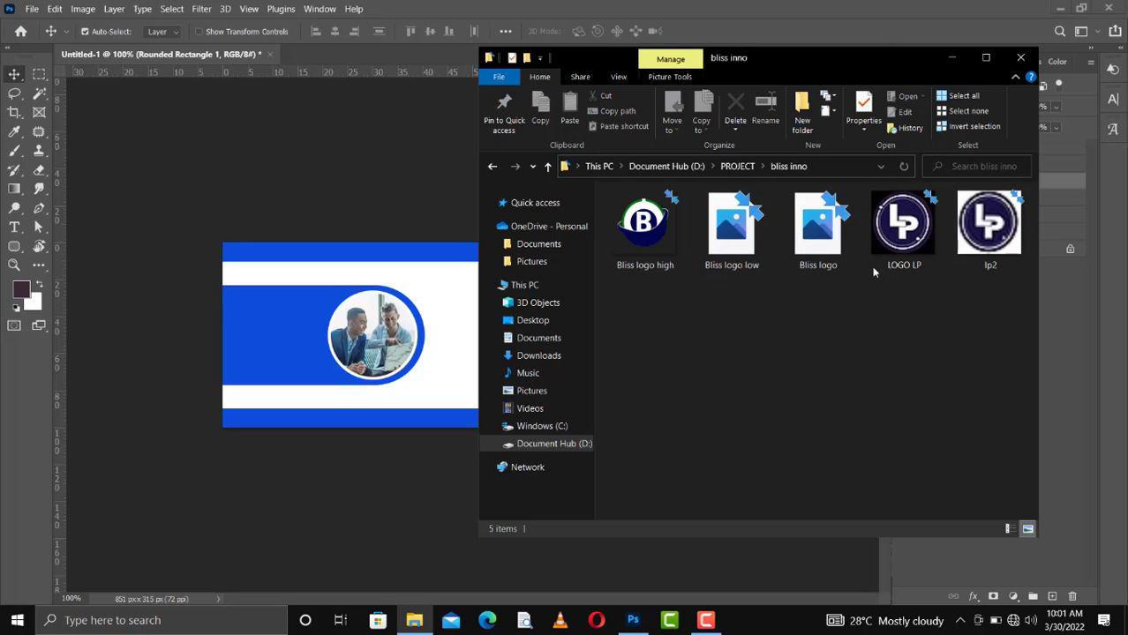
left_click(902, 228)
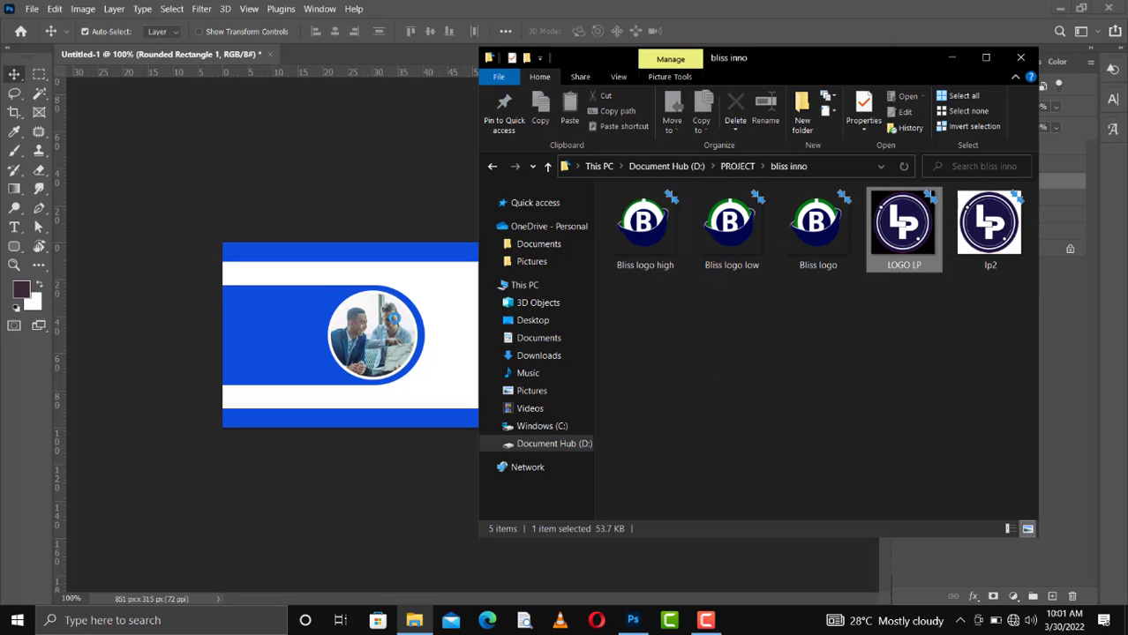
left_click(268, 349)
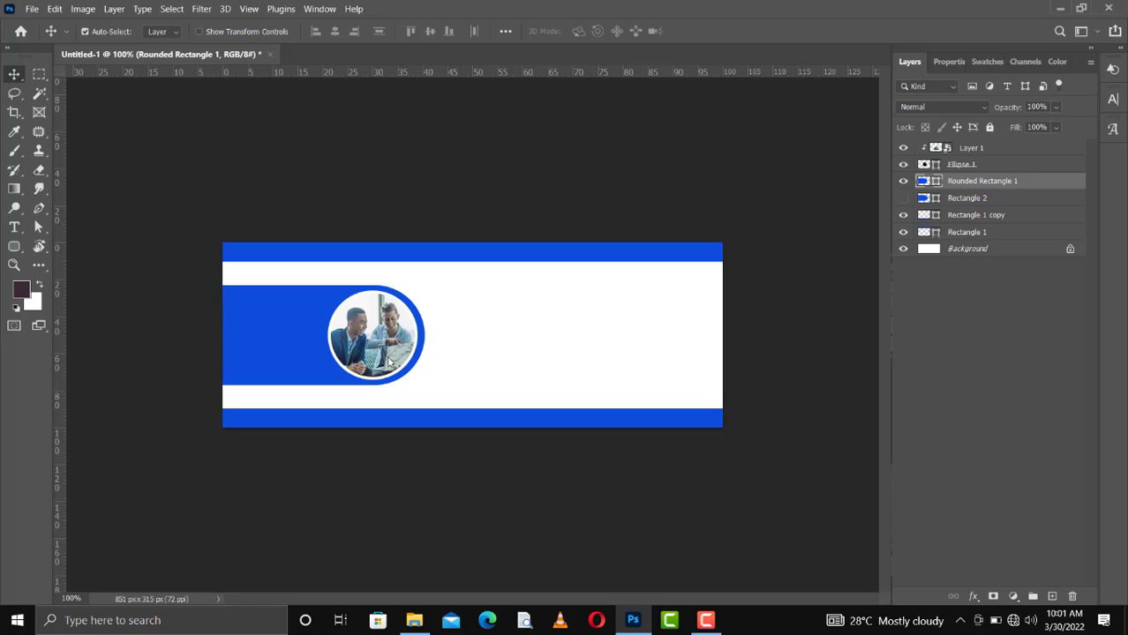
key("Return")
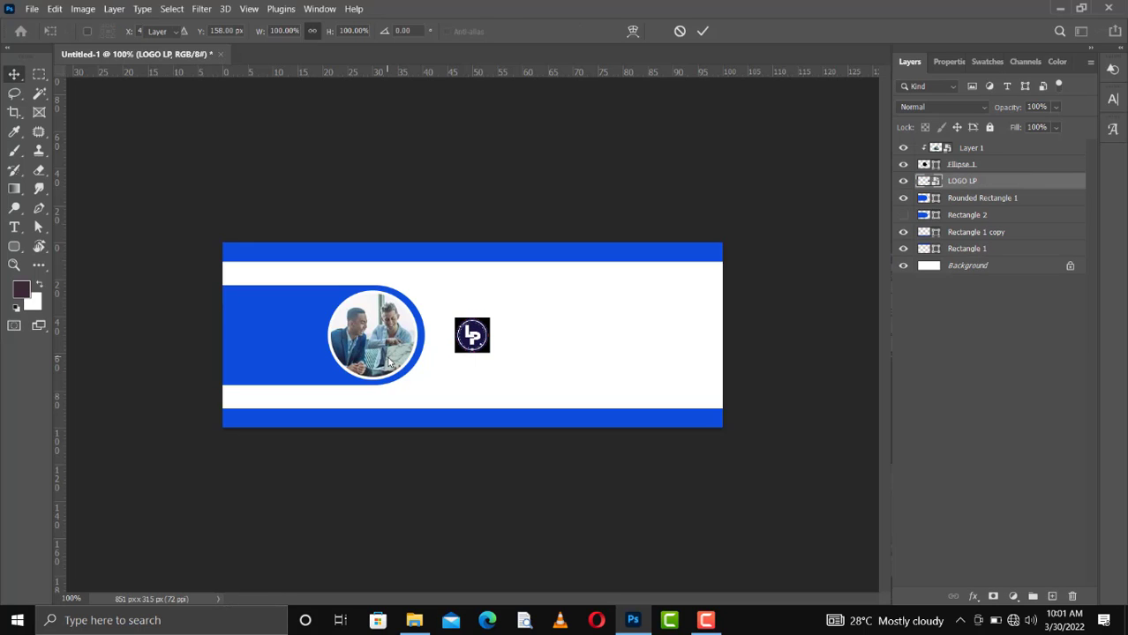
- Bring the LOGO LP layer to the top of the layer stack and position the logo on the blue shape, left of the photo
left_click_drag(977, 182, 967, 143)
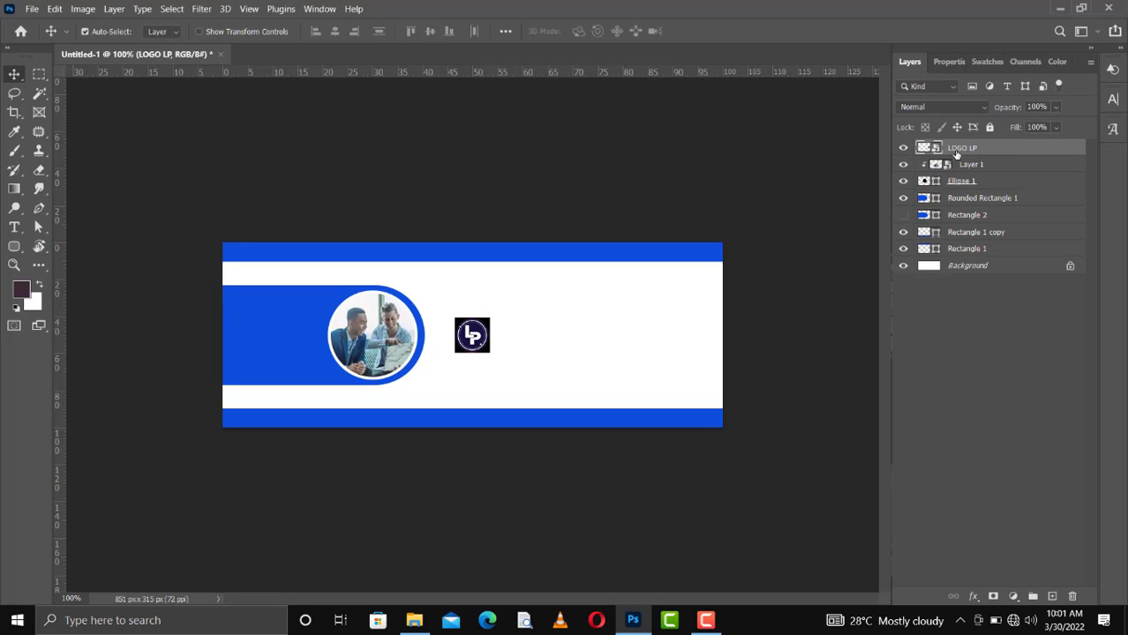
left_click_drag(487, 346, 287, 344)
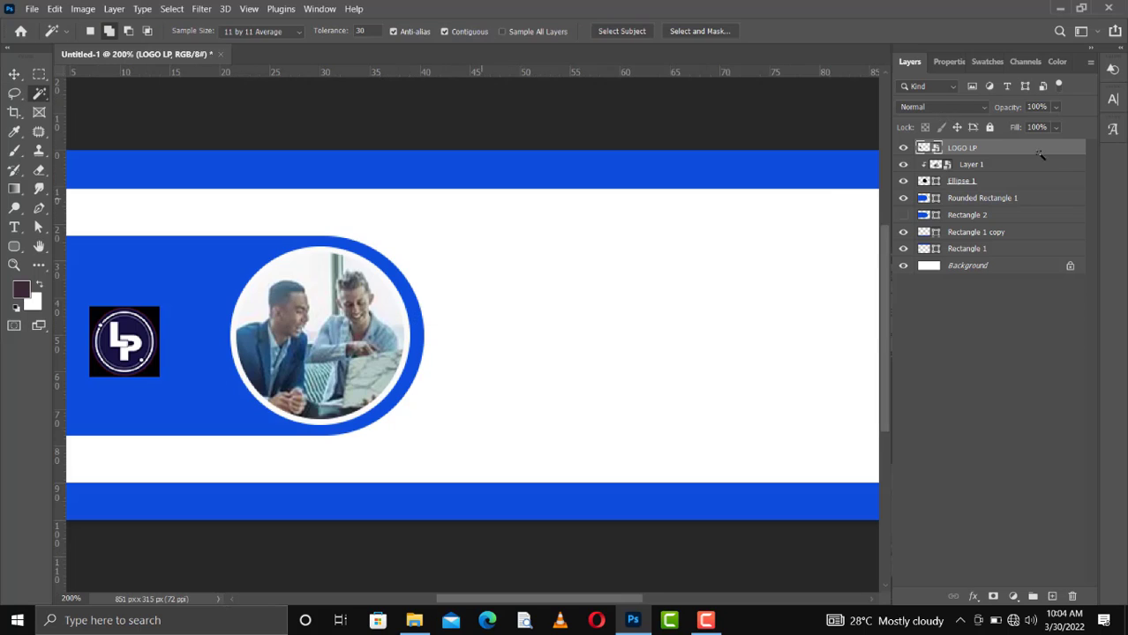
- Rasterize the LOGO LP layer and remove its black background
right_click(975, 148)
left_click(823, 273)
left_click(945, 62)
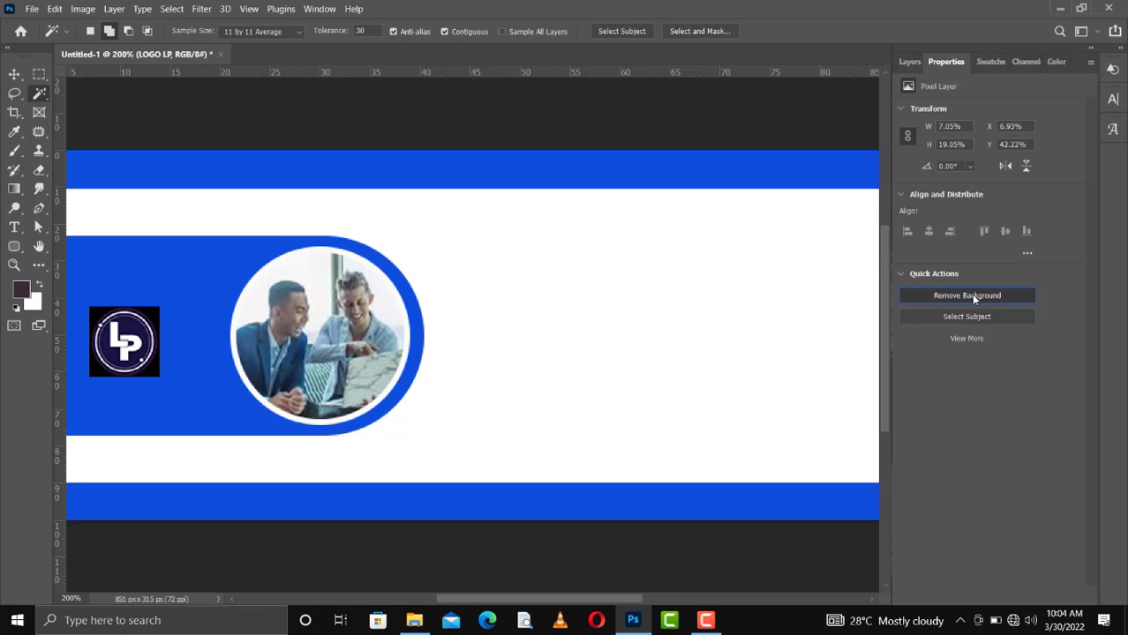
left_click(973, 299)
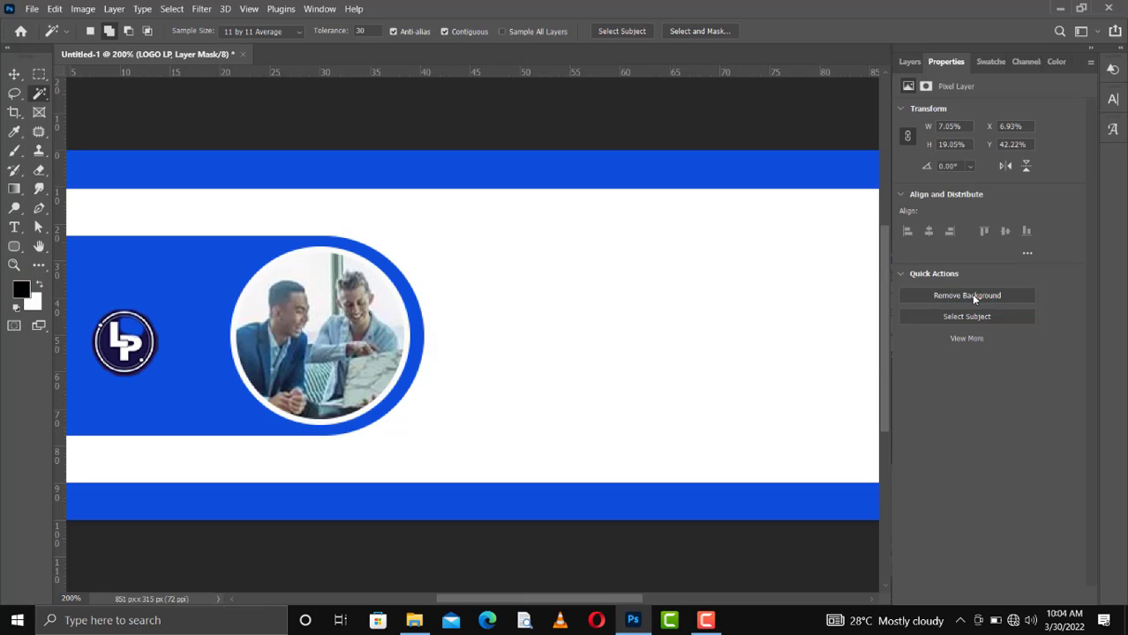
left_click(910, 62)
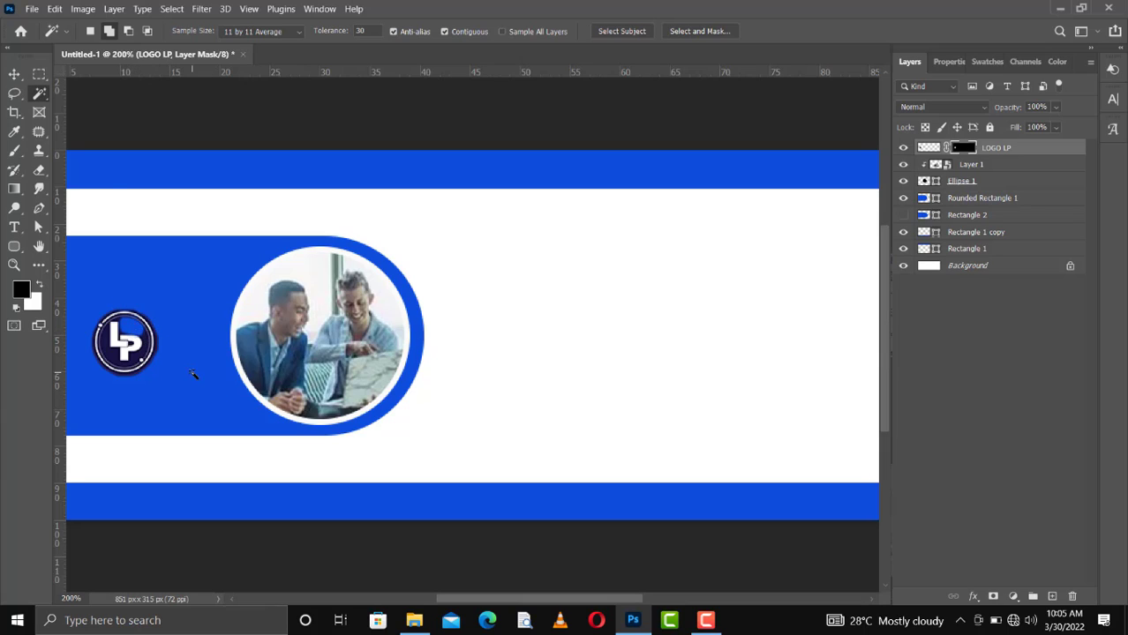
- Lasso the inside of the logo and restore the wrongly removed patch in its layer mask
key("l")
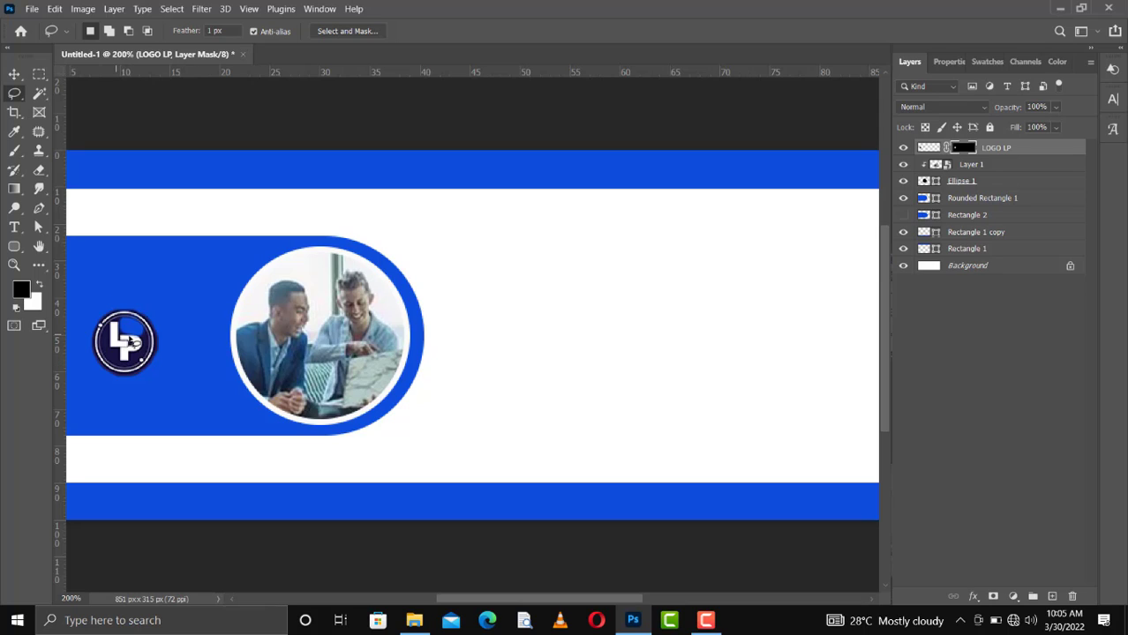
mouse_move(122, 314)
left_mouse_down()
mouse_move(148, 335)
mouse_move(122, 316)
left_mouse_up()
scroll(466, 542, "down", 2)
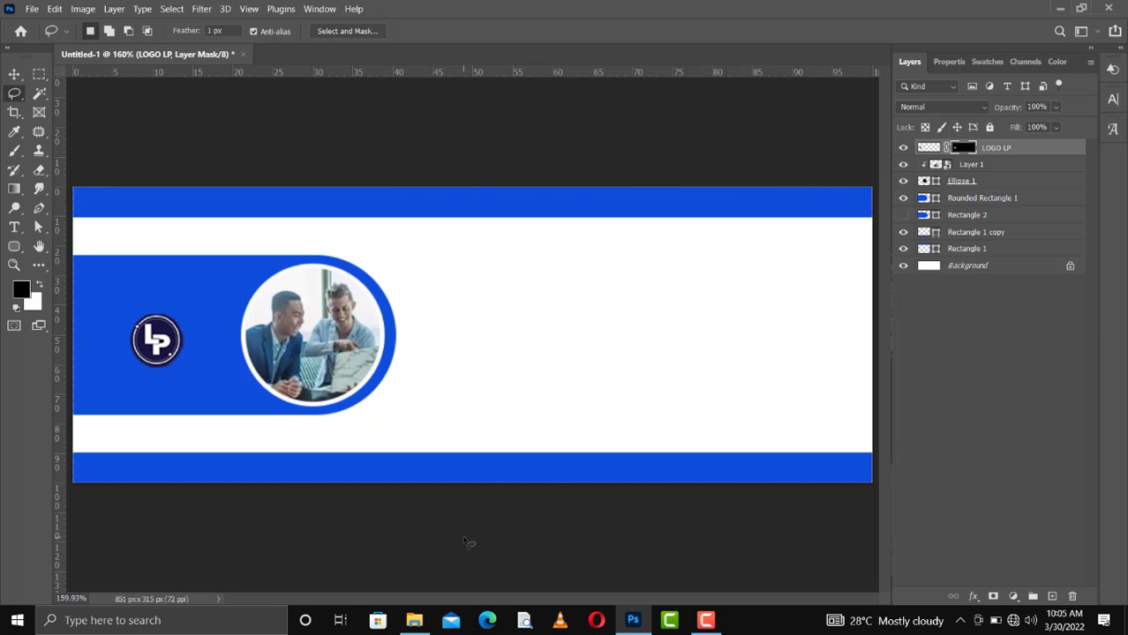
key("v")
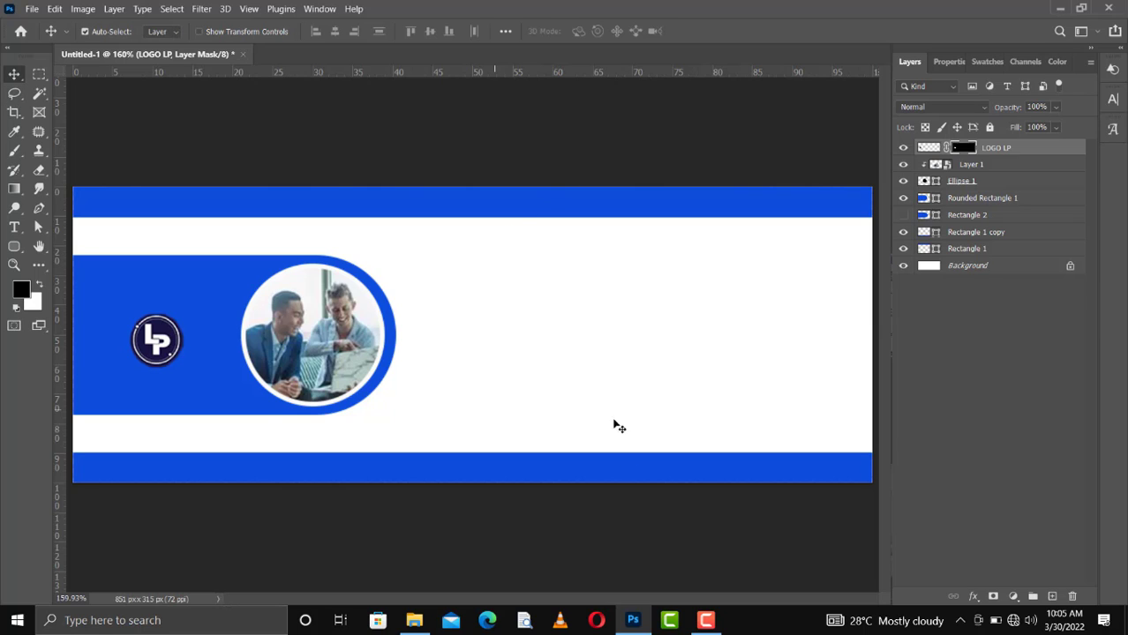
- Place the social icons image from the tuts imgs folder on the Desktop into the white area right of the photo
left_click(413, 622)
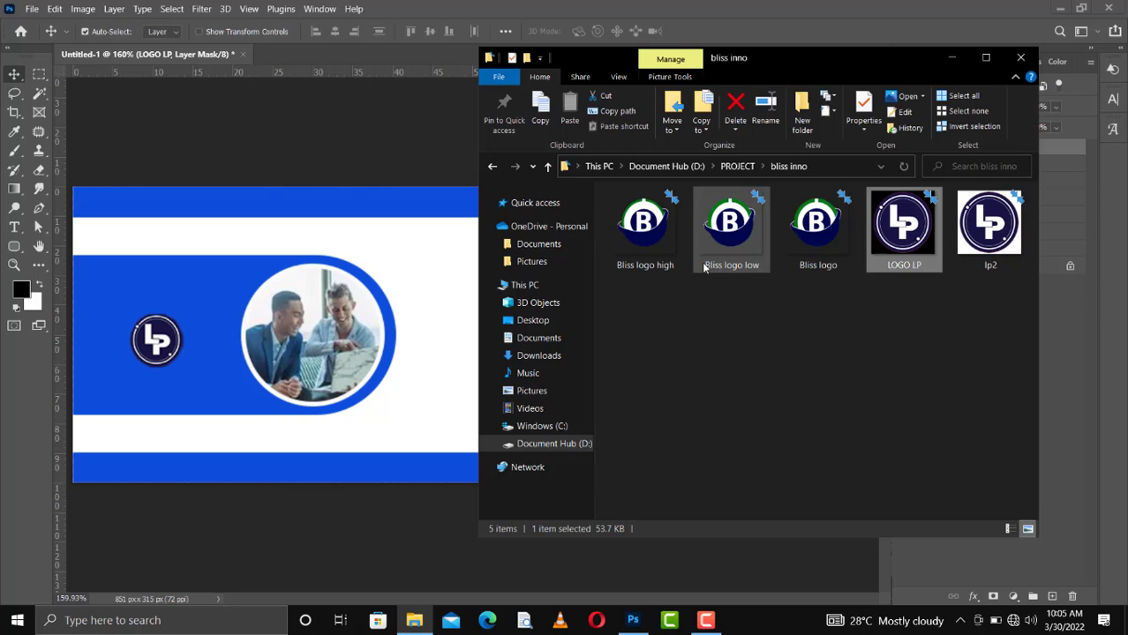
left_click(493, 167)
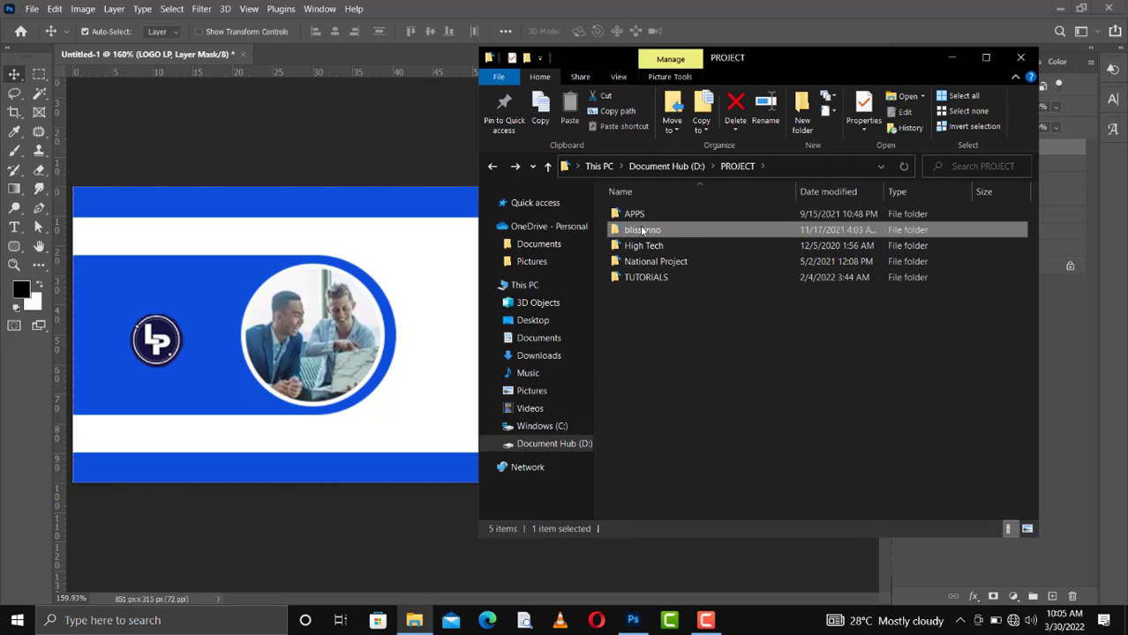
left_click(532, 320)
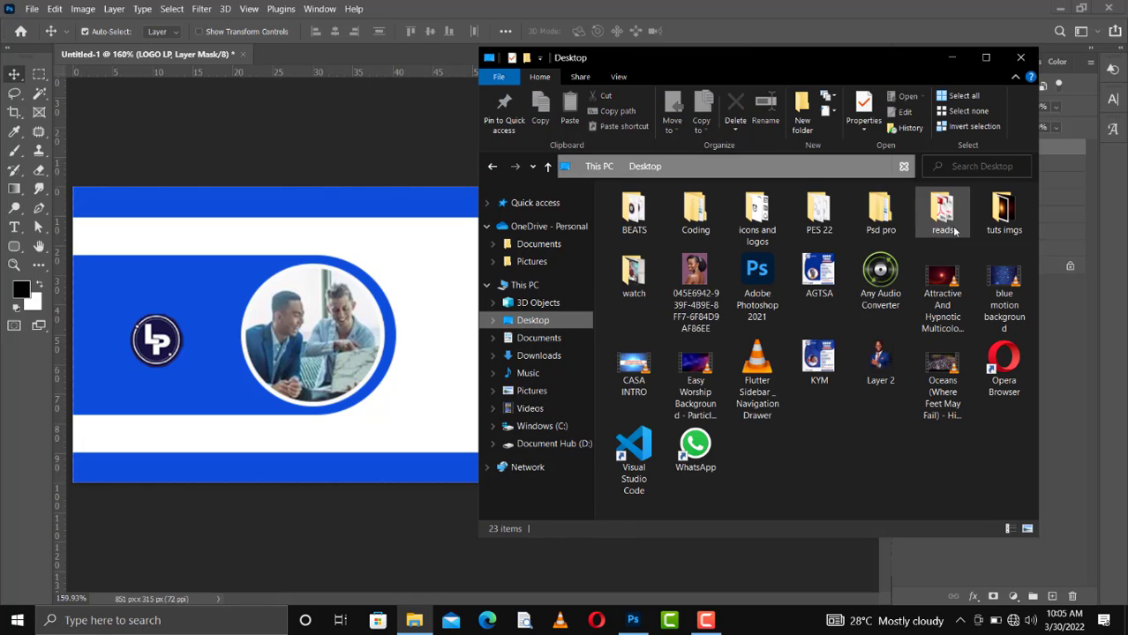
double_click(1002, 212)
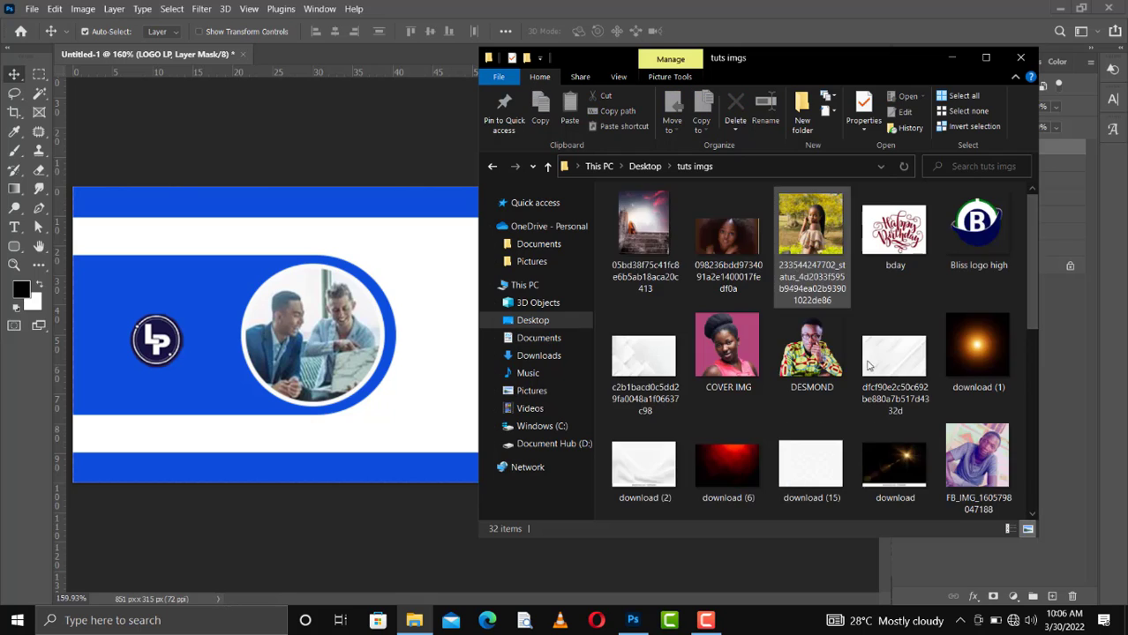
scroll(858, 422, "down", 5)
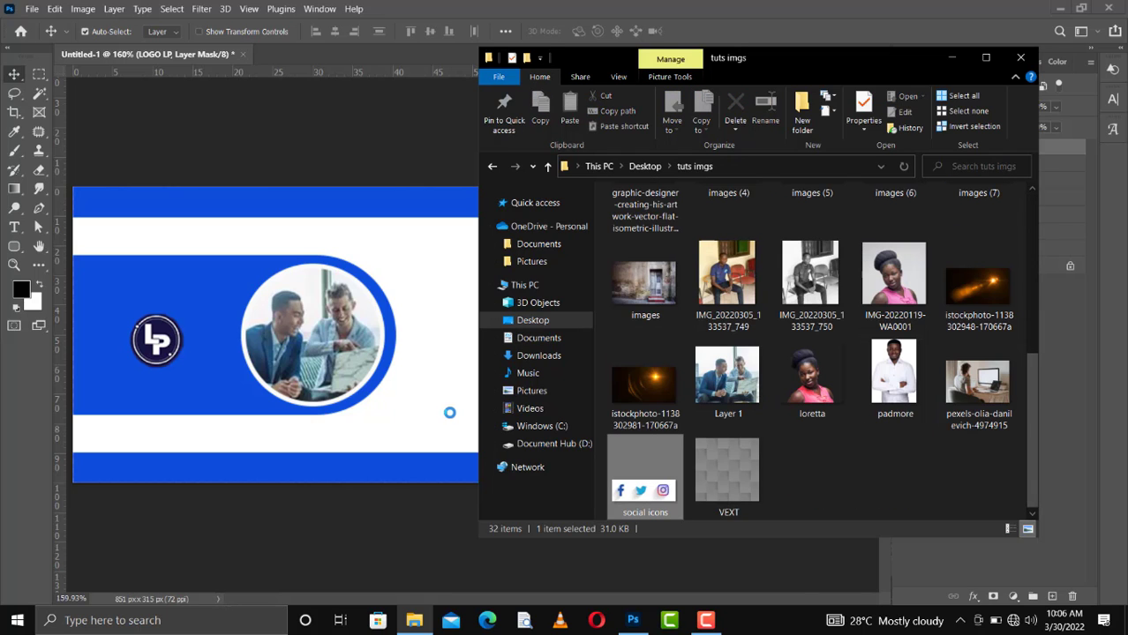
left_click(418, 421)
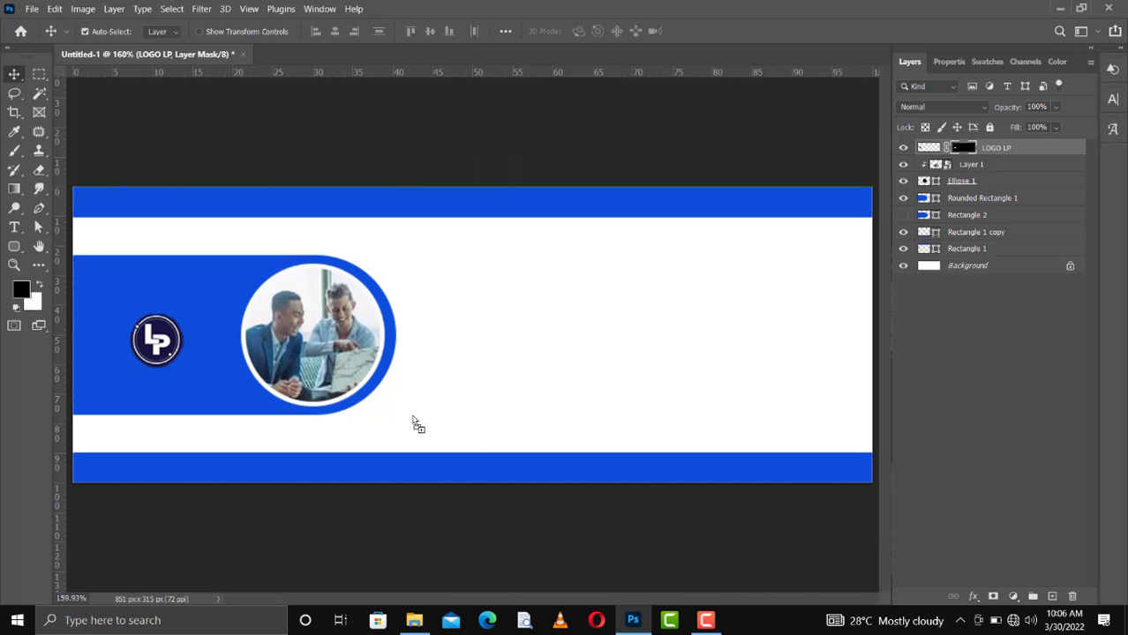
left_click_drag(417, 423, 416, 424)
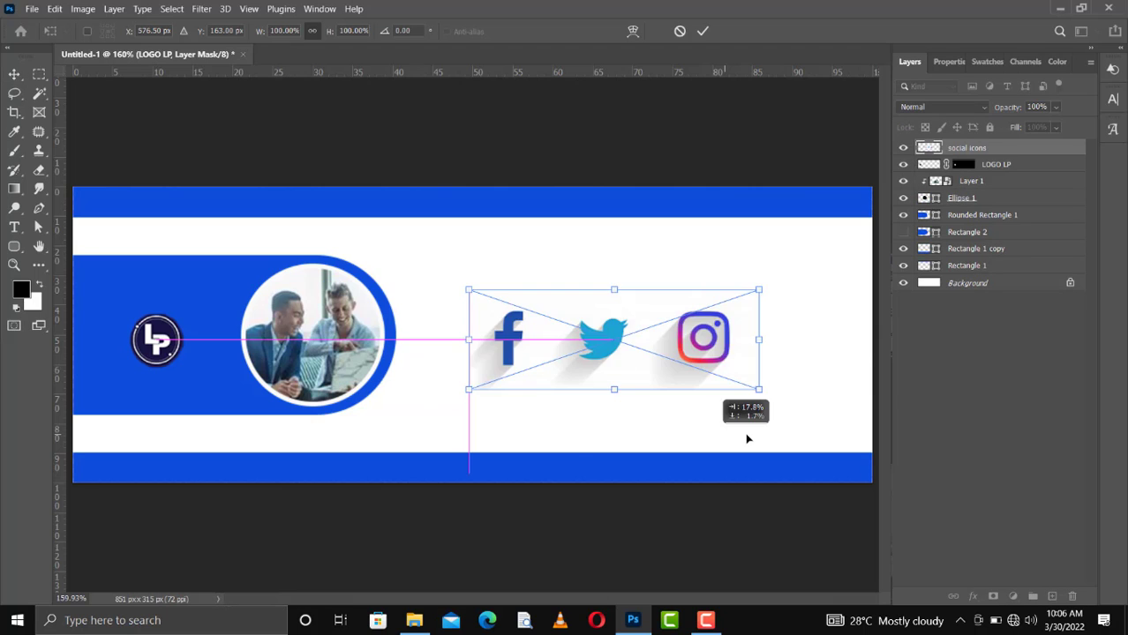